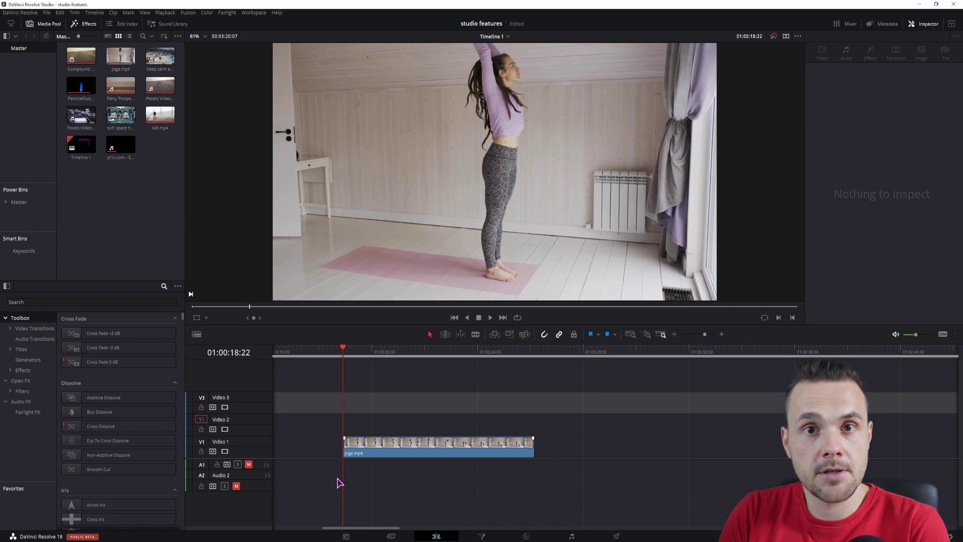
# Select the joga.mp4 clip on Video 1 to show its Transform and Composite settings
pyautogui.moveTo(340, 482); pyautogui.dragTo(598, 452)
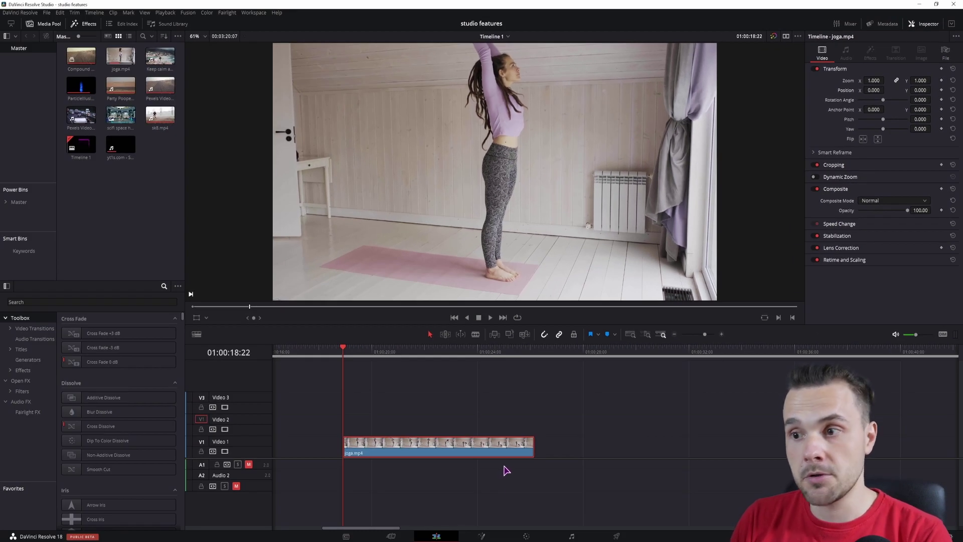
# On the Color page, open Magic Mask, undo a trial stroke, and switch it to Person mode
pyautogui.click(526, 537)
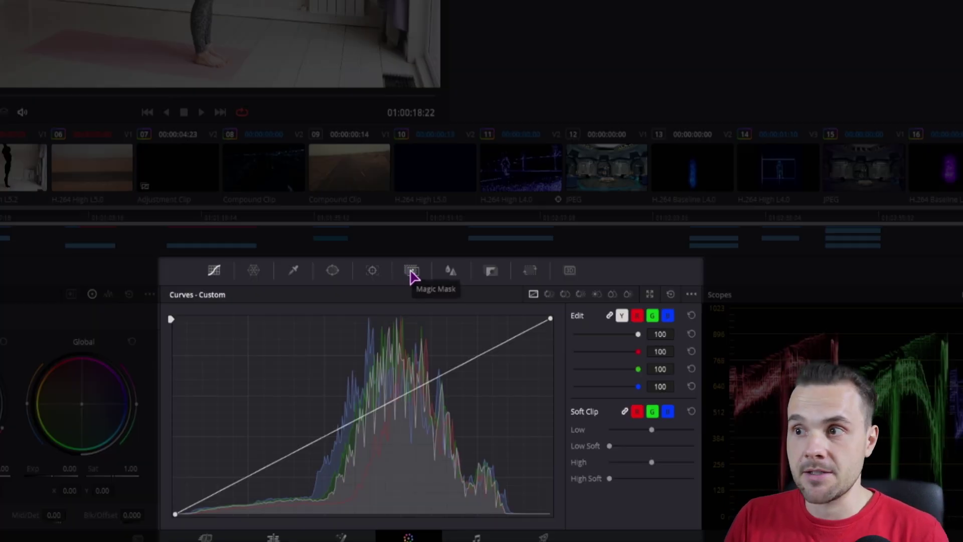
pyautogui.click(412, 273)
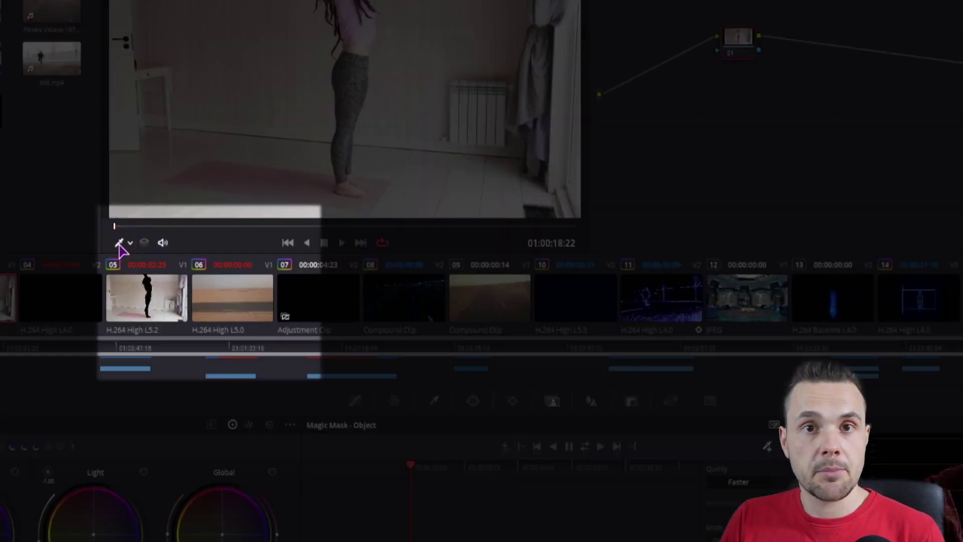
pyautogui.click(119, 244)
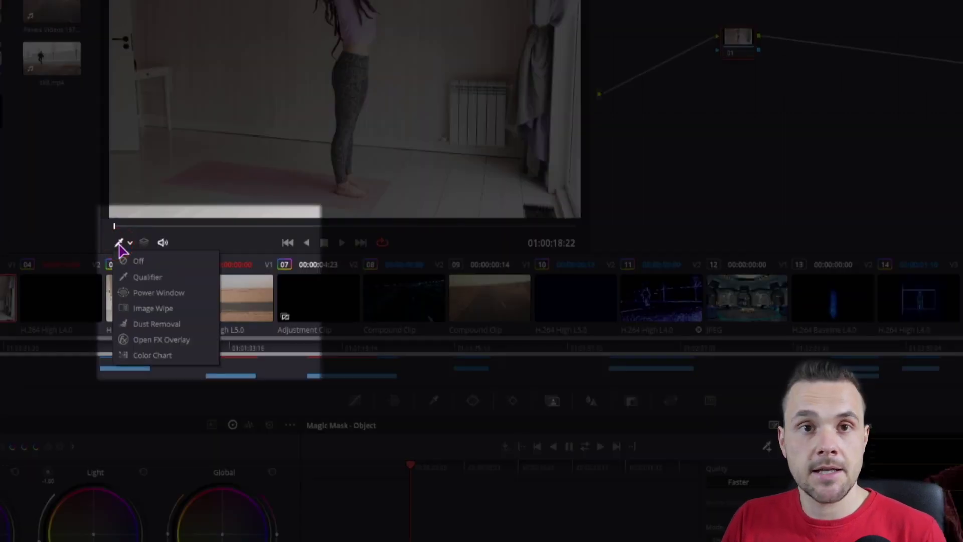
pyautogui.click(119, 244)
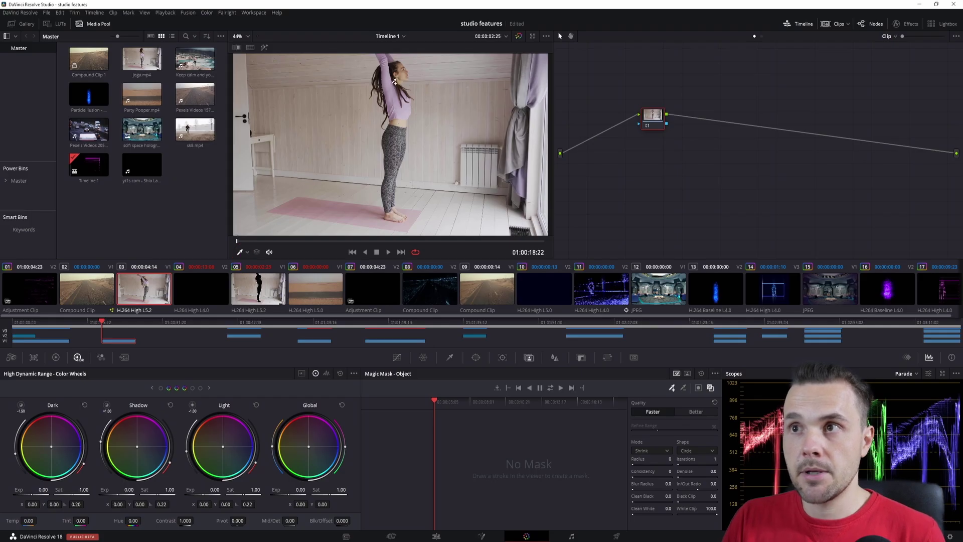
pyautogui.moveTo(394, 80); pyautogui.dragTo(393, 209)
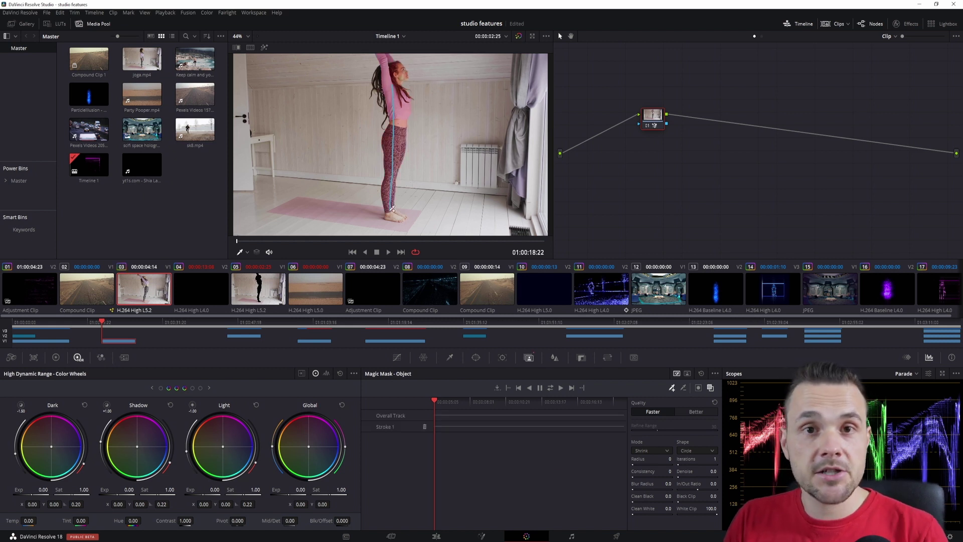
pyautogui.hotkey('ctrl', 'z')
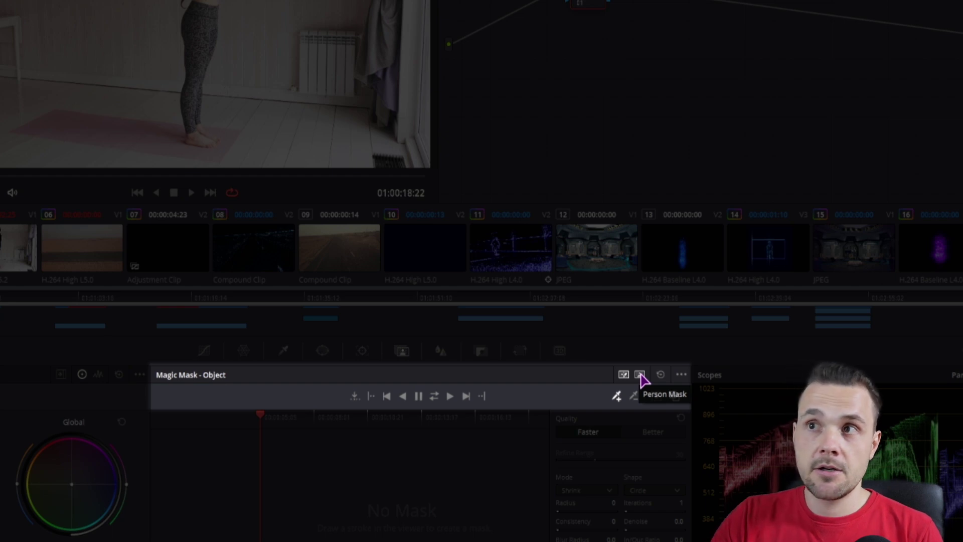
pyautogui.click(641, 377)
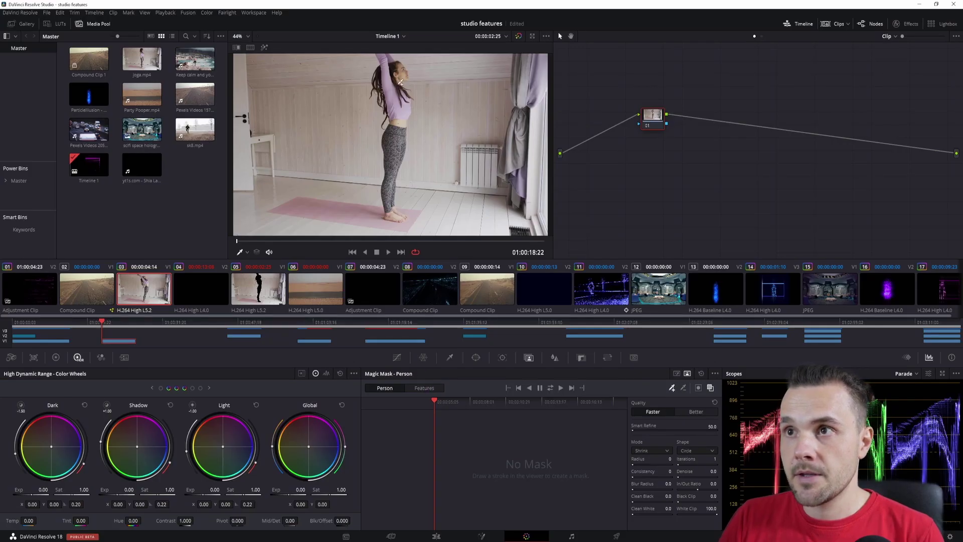
# Paint trial person-mask strokes on the woman, toggle the red overlay to check them, then undo
pyautogui.moveTo(400, 75); pyautogui.dragTo(397, 156)
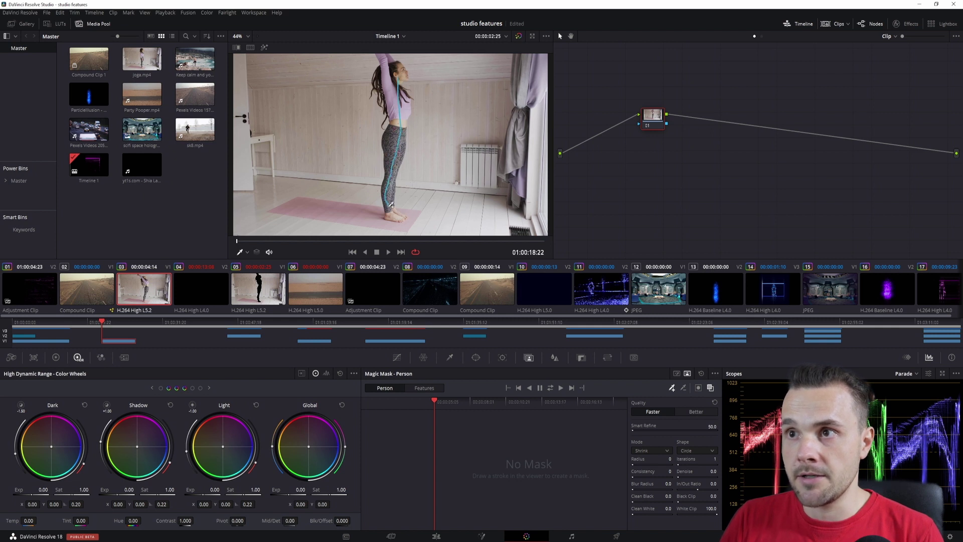
pyautogui.moveTo(392, 204); pyautogui.dragTo(391, 206)
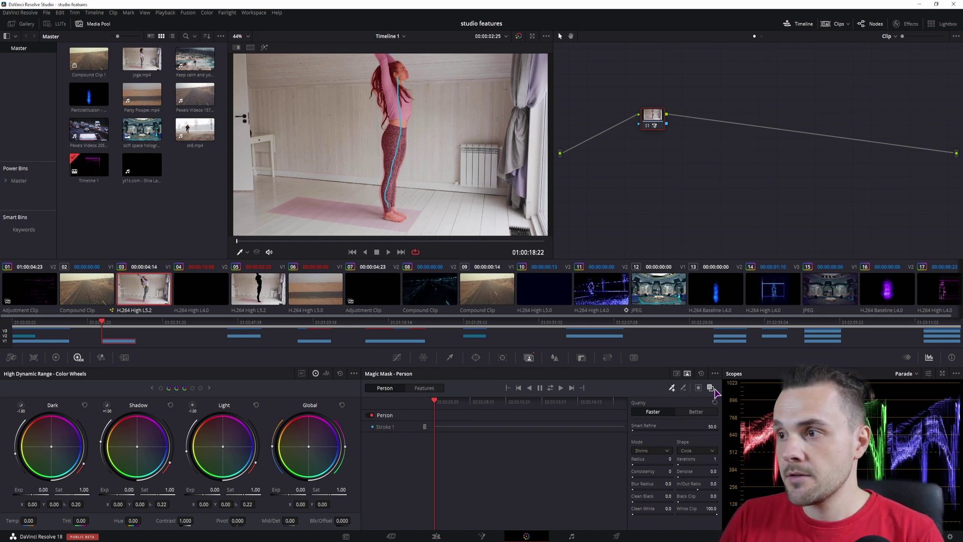
pyautogui.click(710, 388)
pyautogui.click(710, 388)
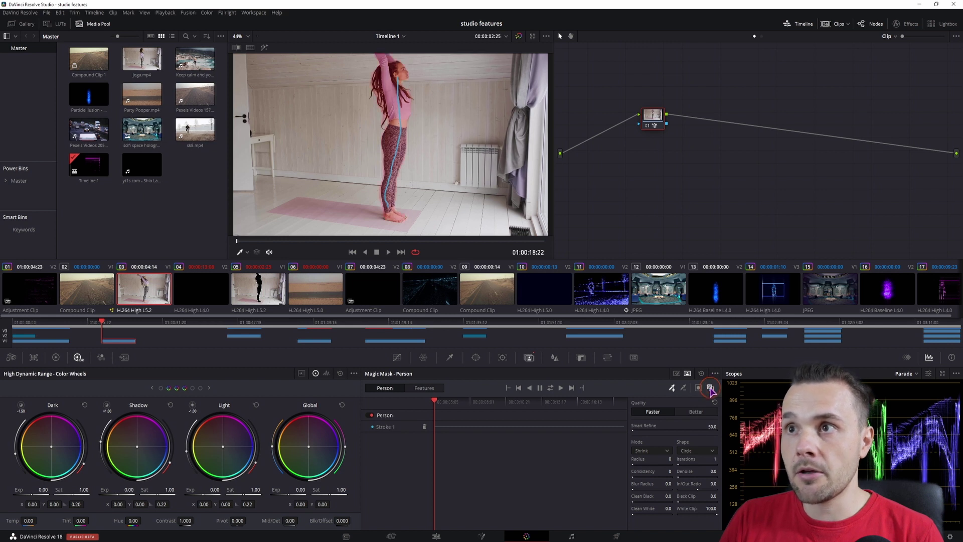
pyautogui.click(710, 388)
pyautogui.click(710, 388)
pyautogui.hotkey('ctrl', 'z')
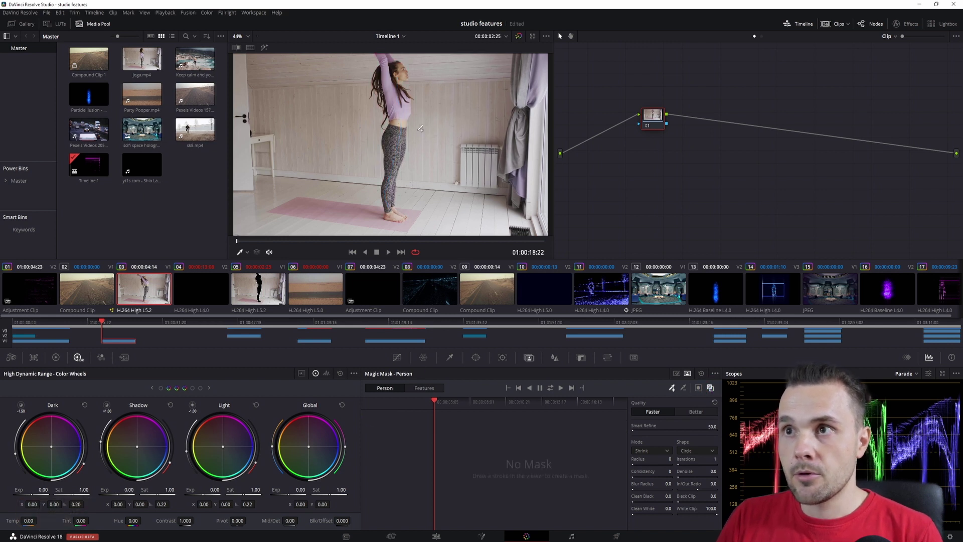
# Mark the woman's face, chest, leg and raised arm, and set mask quality to Better
pyautogui.moveTo(402, 72); pyautogui.dragTo(404, 131)
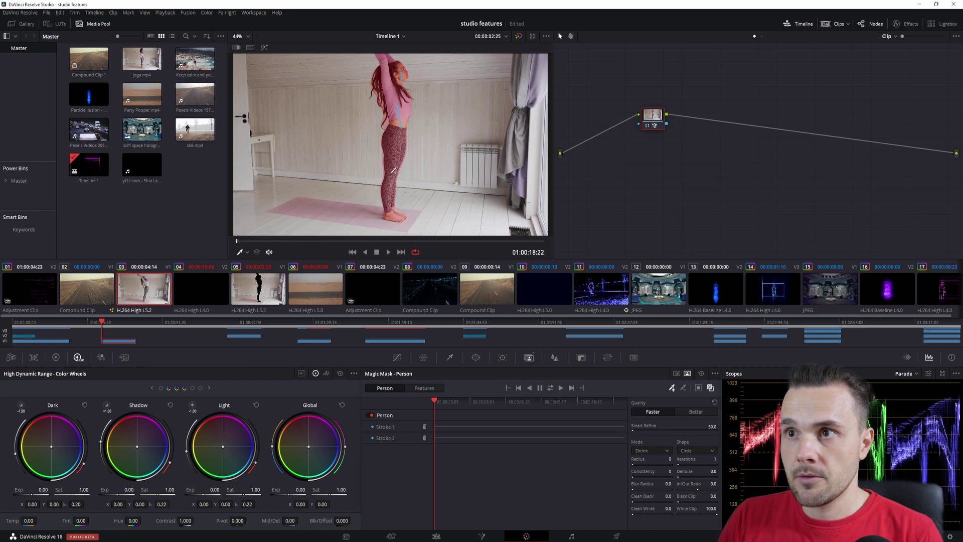
pyautogui.moveTo(394, 170); pyautogui.dragTo(392, 200)
pyautogui.moveTo(383, 67); pyautogui.dragTo(386, 86)
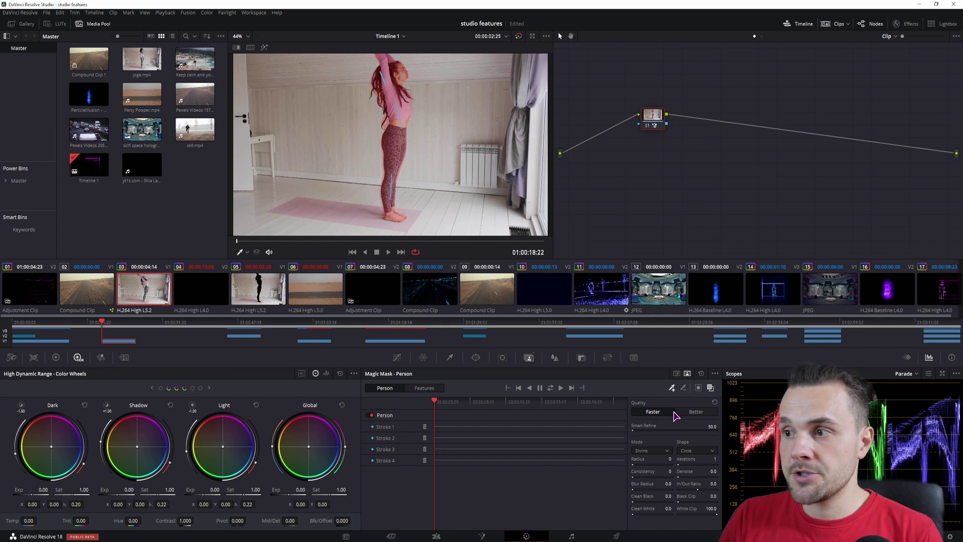
pyautogui.click(697, 411)
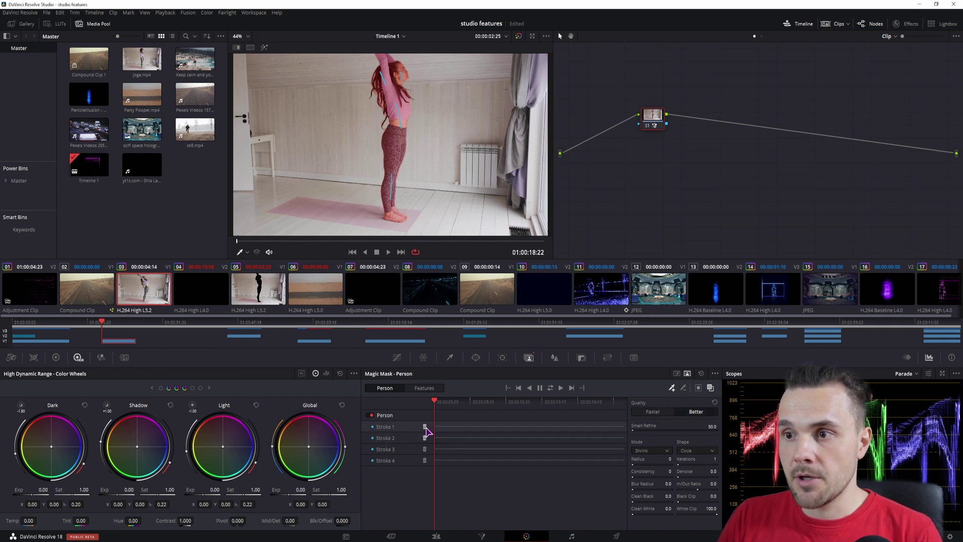
# Delete all existing strokes and mark the woman with a single stroke down her body
pyautogui.click(425, 427)
pyautogui.click(425, 427)
pyautogui.click(425, 428)
pyautogui.click(425, 428)
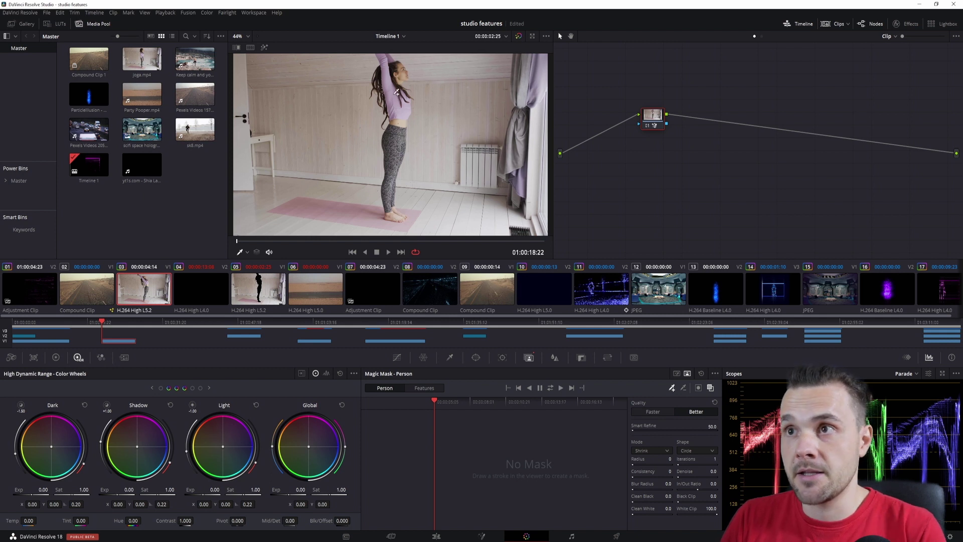
pyautogui.moveTo(399, 111); pyautogui.dragTo(394, 163)
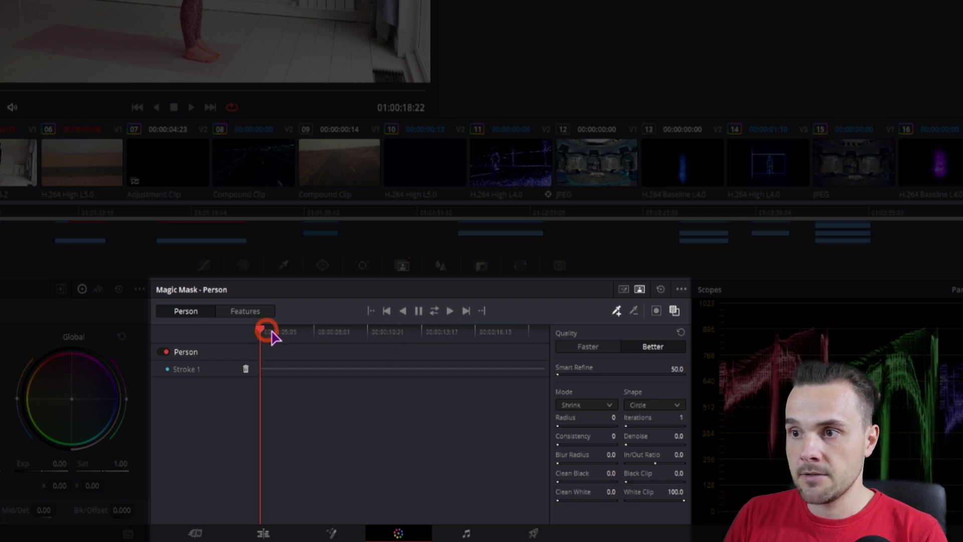
# Scrub the clip to about 08:01 and back to the start, then return to the Color page
pyautogui.moveTo(269, 332); pyautogui.dragTo(362, 344)
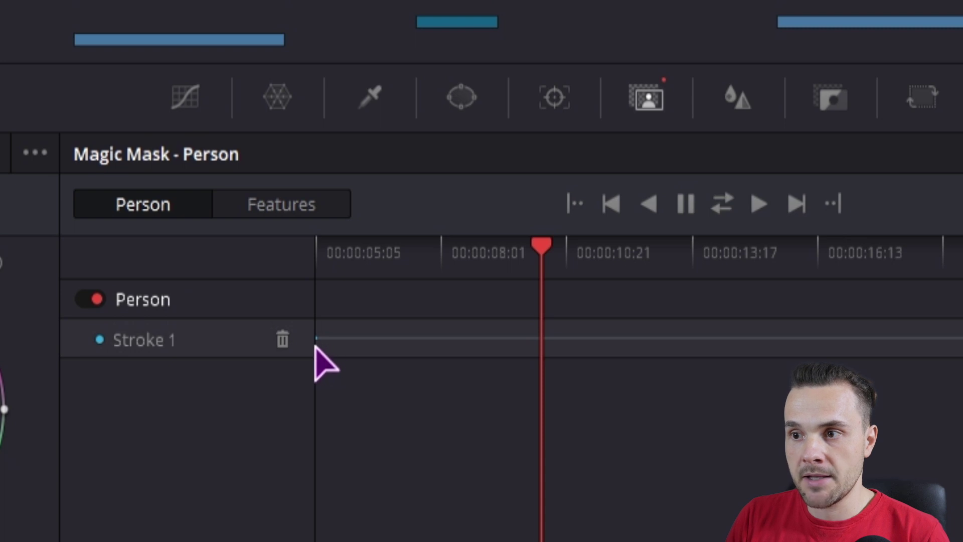
pyautogui.moveTo(542, 262); pyautogui.dragTo(316, 273)
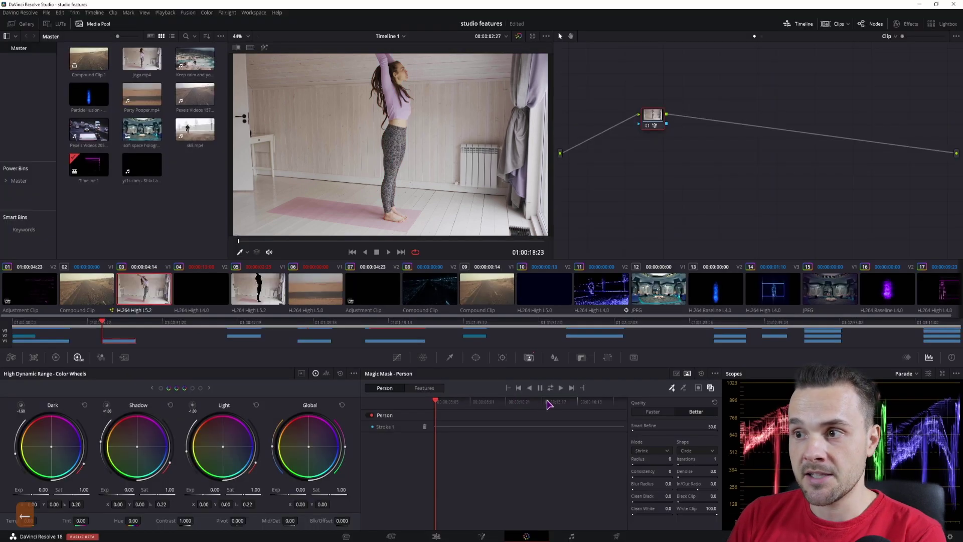
pyautogui.click(560, 387)
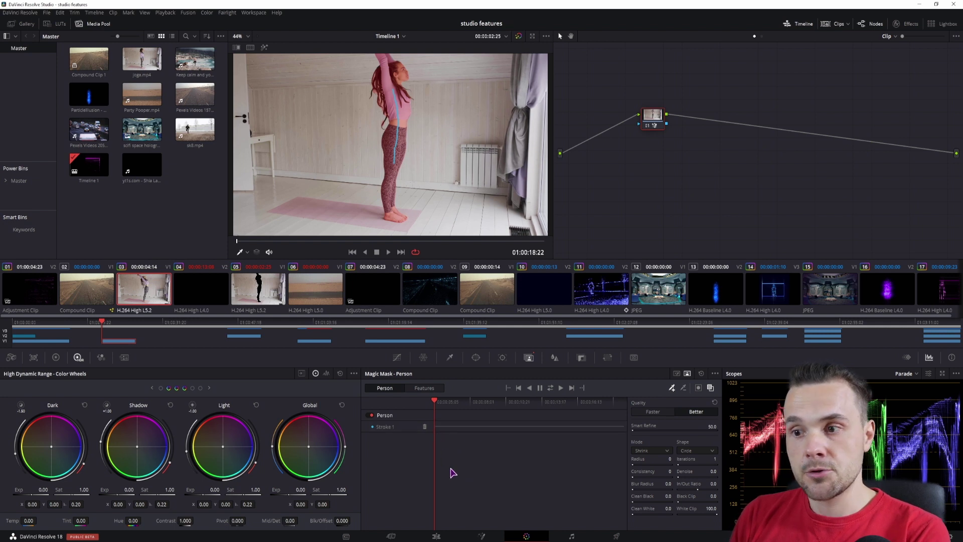
pyautogui.click(436, 536)
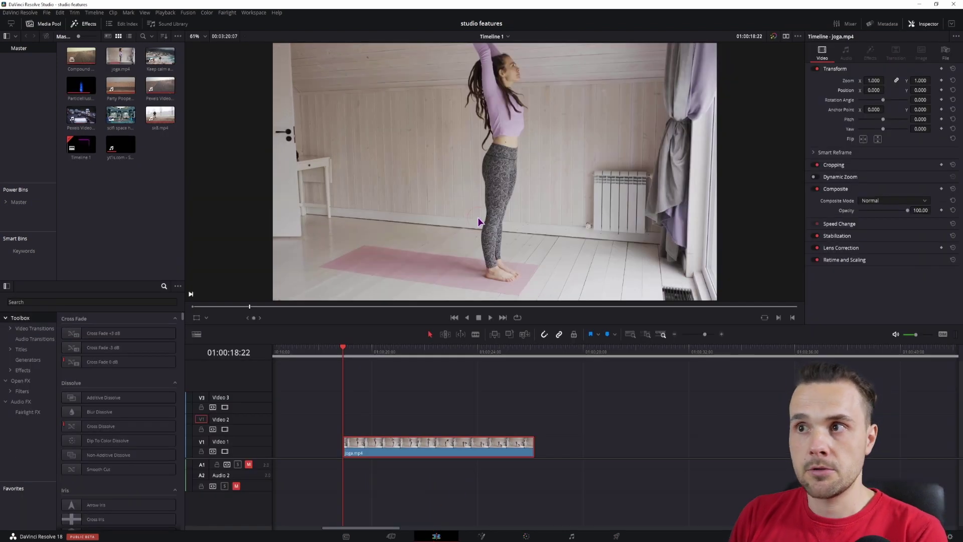
pyautogui.click(526, 536)
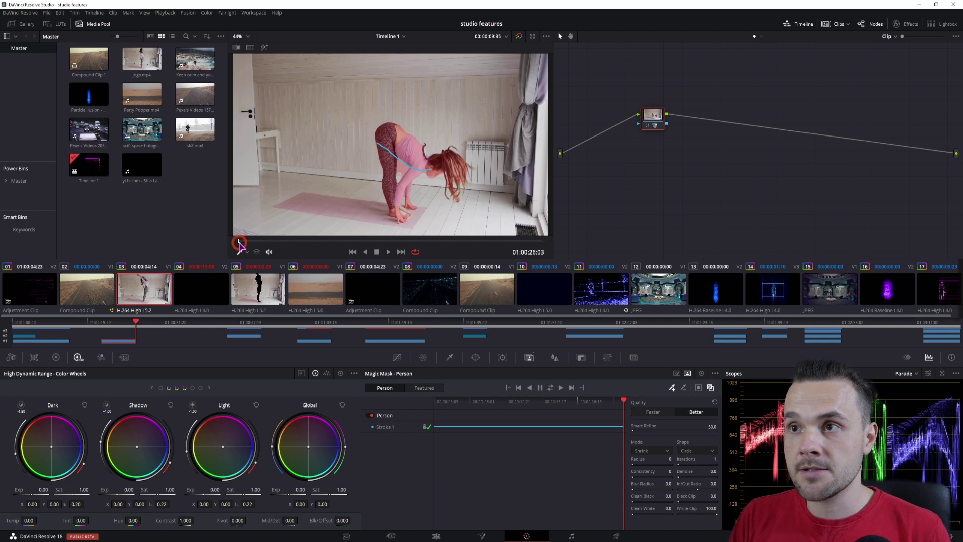
# Scrub to check the mask on later poses, display the key matte, and add serial node 02
pyautogui.moveTo(242, 242); pyautogui.dragTo(359, 242)
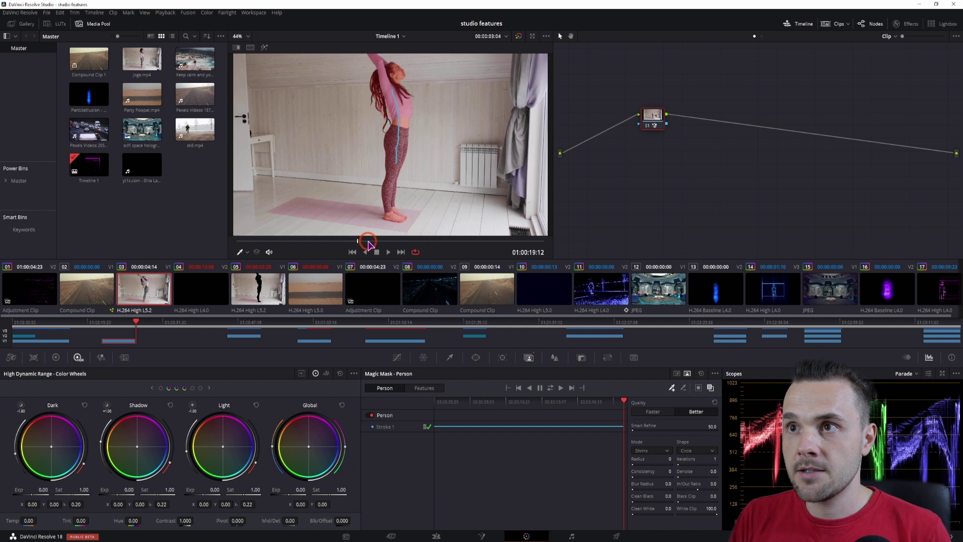
pyautogui.click(388, 252)
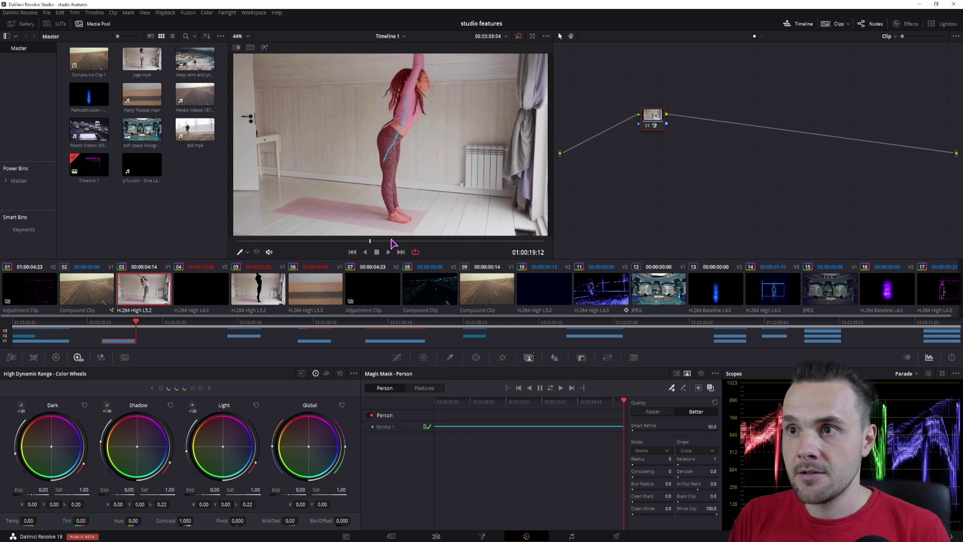
pyautogui.moveTo(393, 243); pyautogui.dragTo(471, 244)
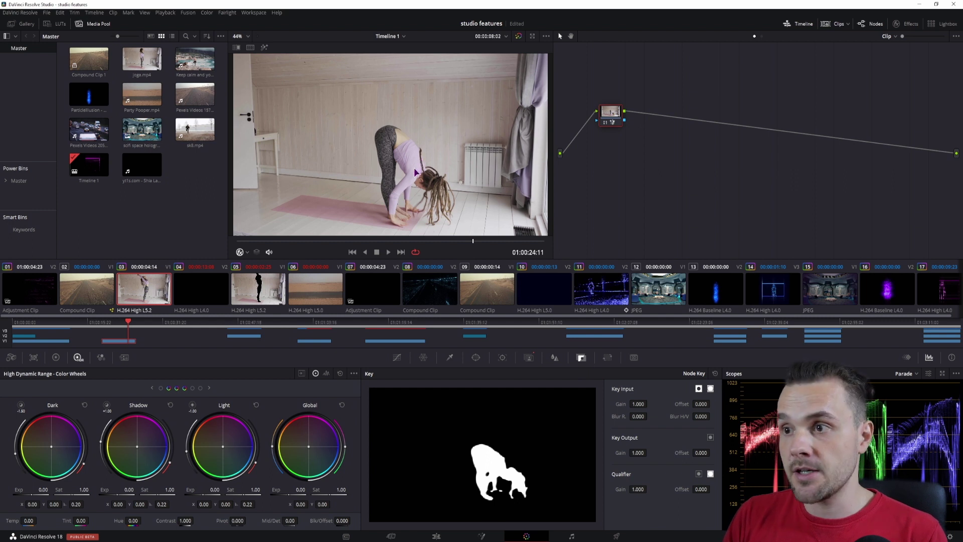
pyautogui.click(529, 357)
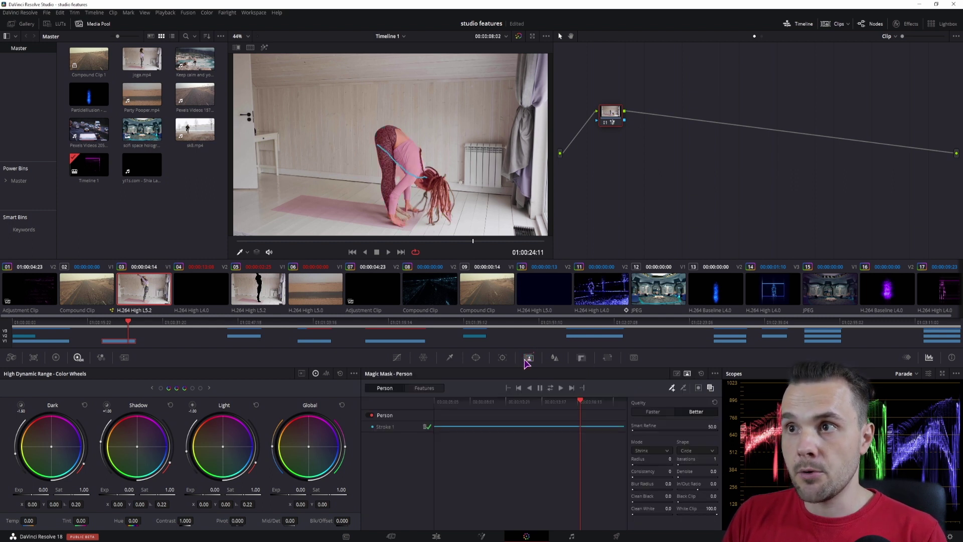
pyautogui.click(581, 358)
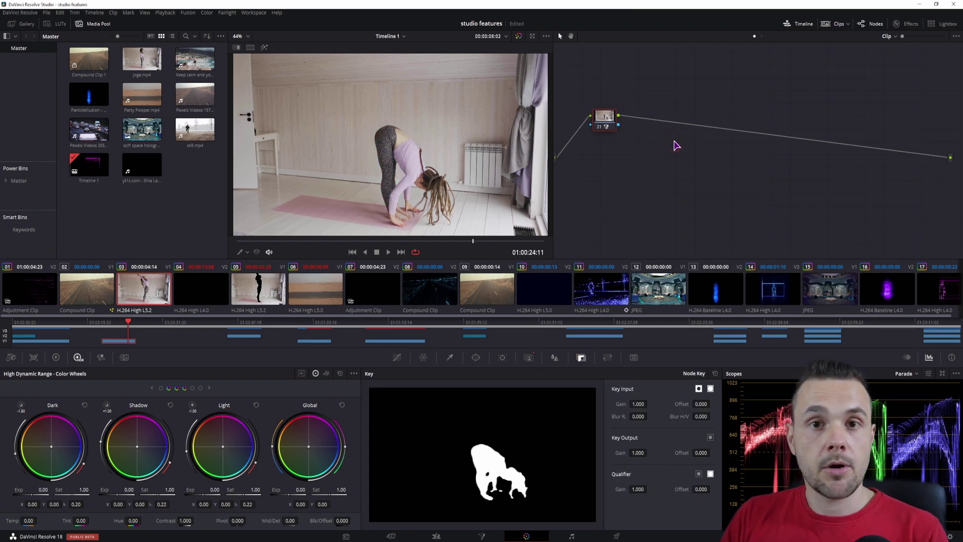
pyautogui.hotkey('alt', 's')
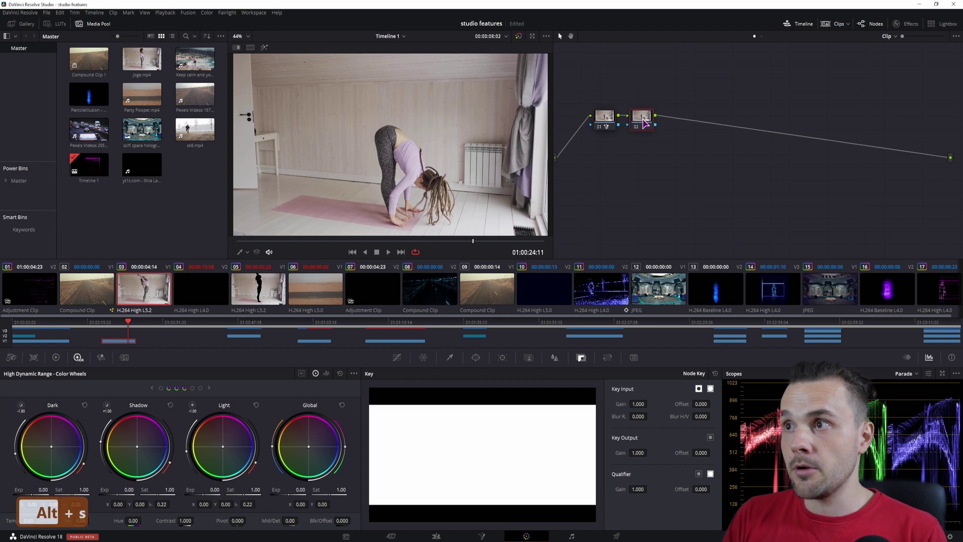
# Search the effects library for 'de' and apply Despill to node 02
pyautogui.moveTo(644, 125); pyautogui.dragTo(657, 122)
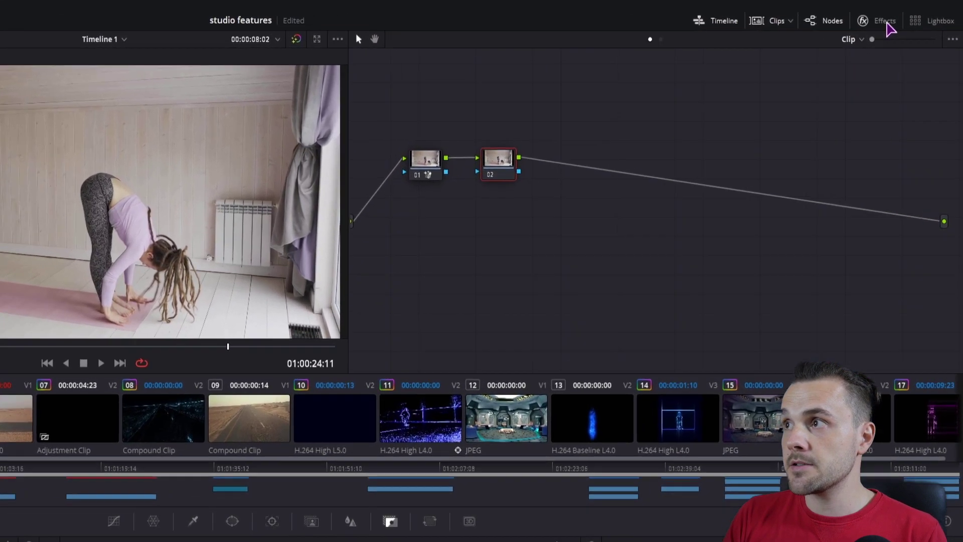
pyautogui.click(909, 24)
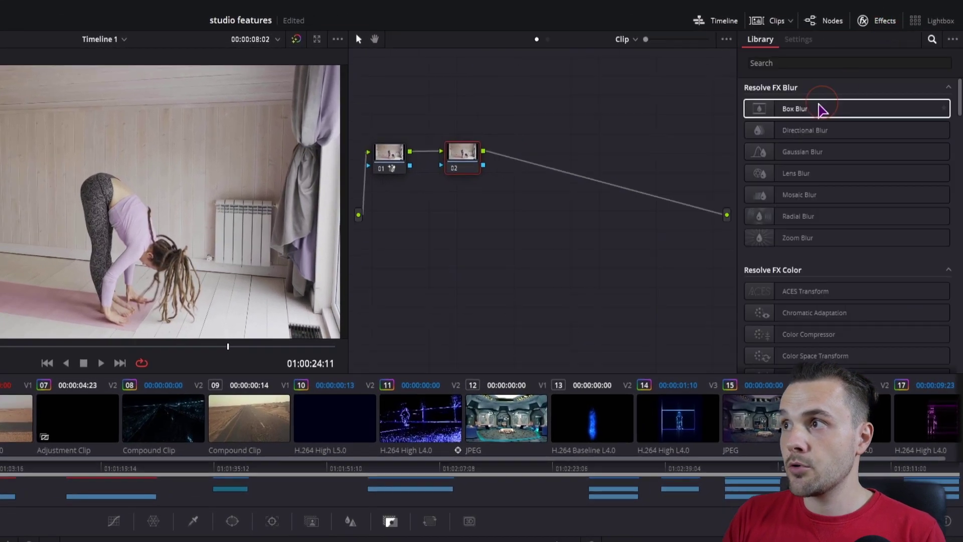
pyautogui.click(810, 62)
pyautogui.write('de')
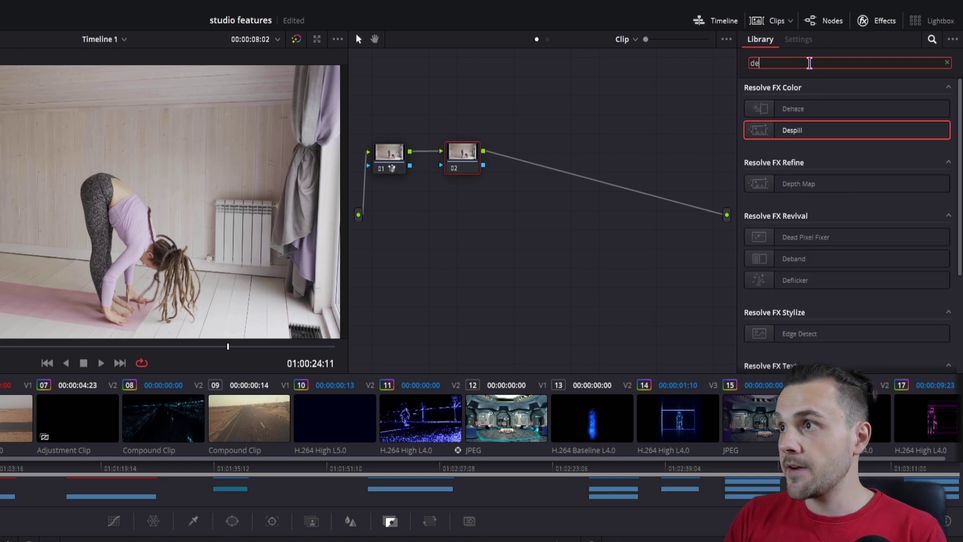
pyautogui.moveTo(806, 133); pyautogui.dragTo(466, 162)
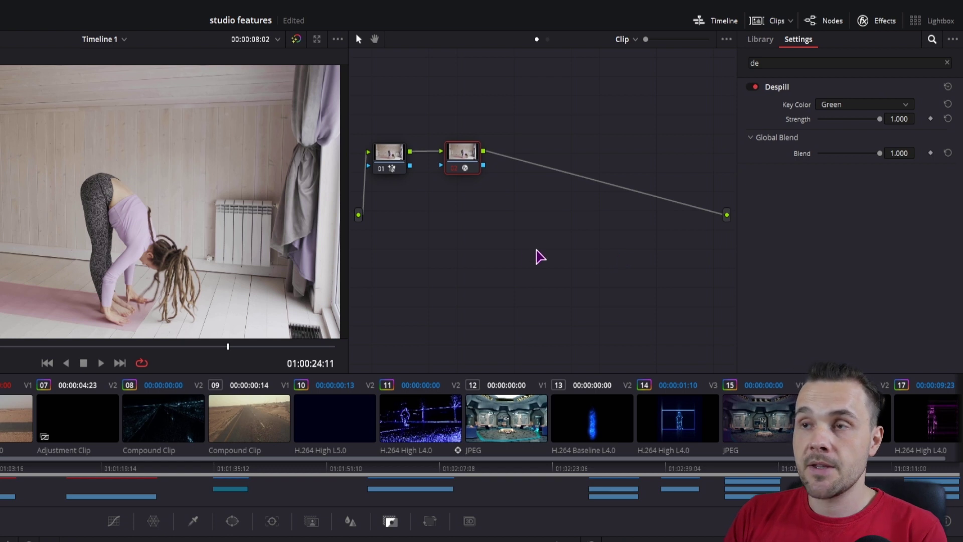
# Wire node 01's key output into node 02's key input and switch Despill off
pyautogui.click(410, 166)
pyautogui.moveTo(411, 167); pyautogui.dragTo(444, 169)
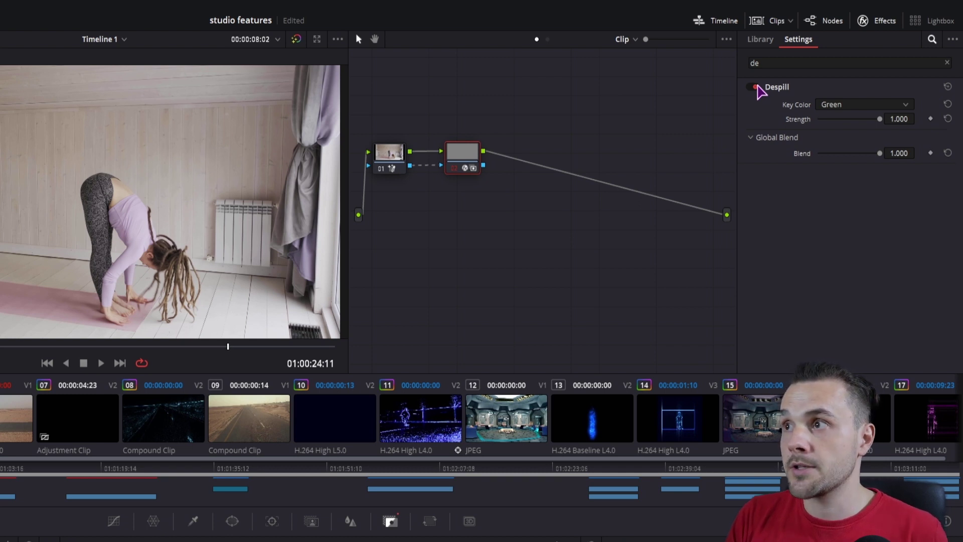
pyautogui.click(755, 86)
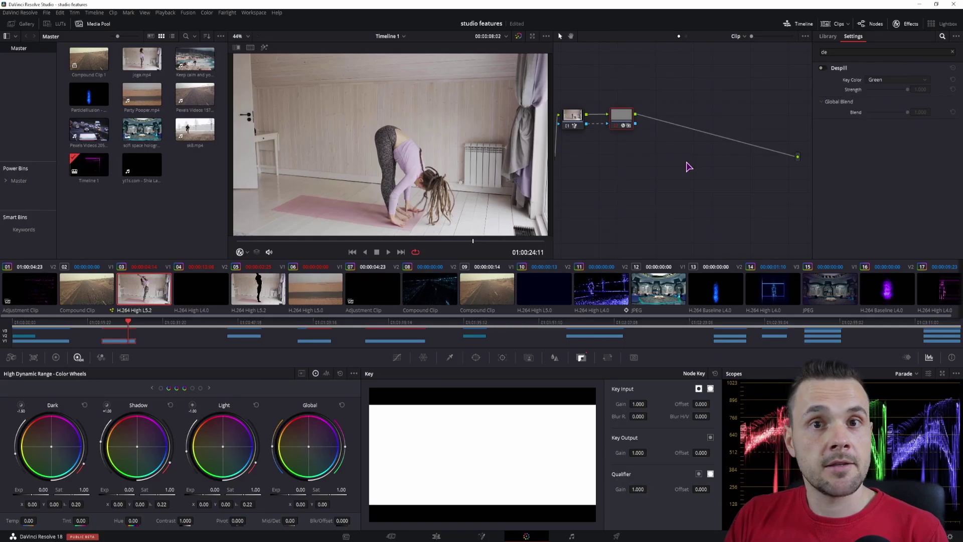
# Add node 03 keyed from node 02 and lower its Global exposure to -6.00
pyautogui.hotkey('alt', 's')
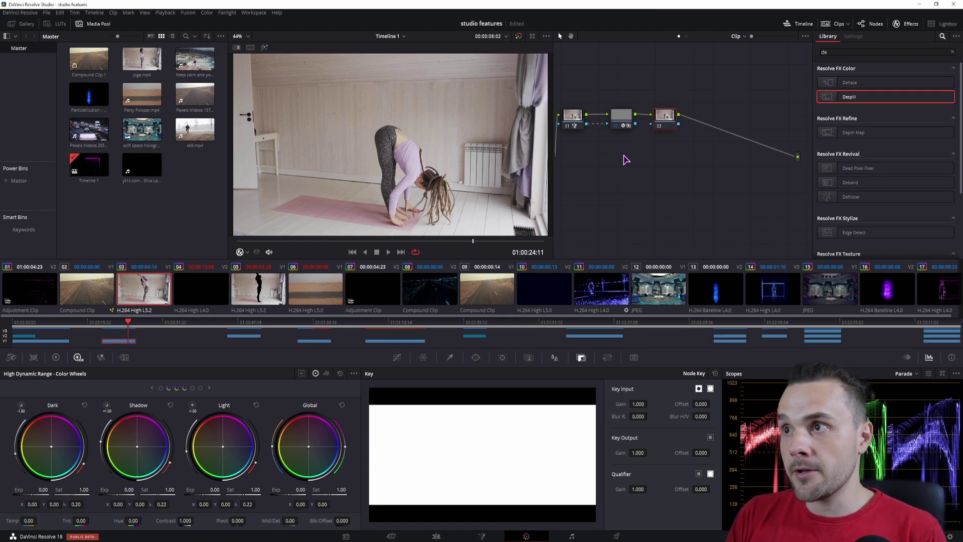
pyautogui.click(572, 119)
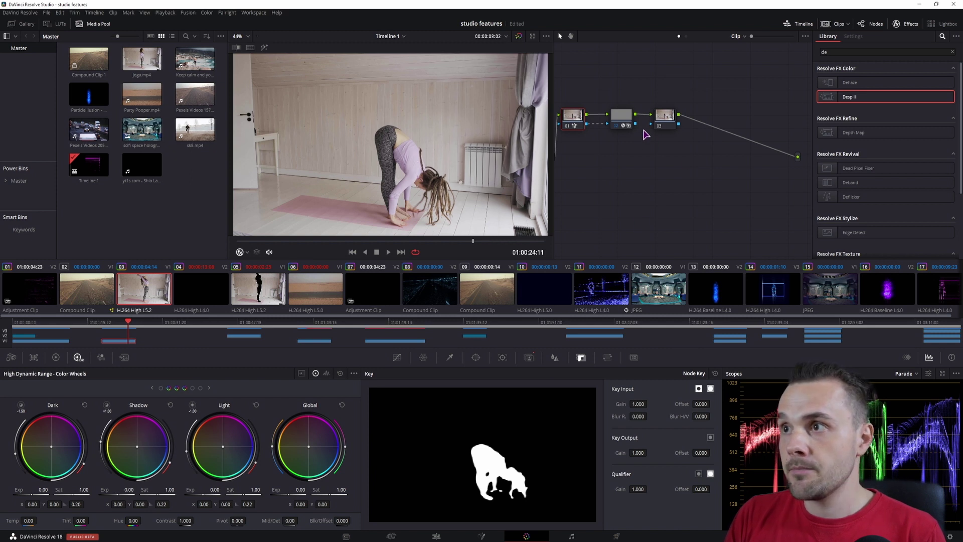
pyautogui.moveTo(636, 127); pyautogui.dragTo(652, 127)
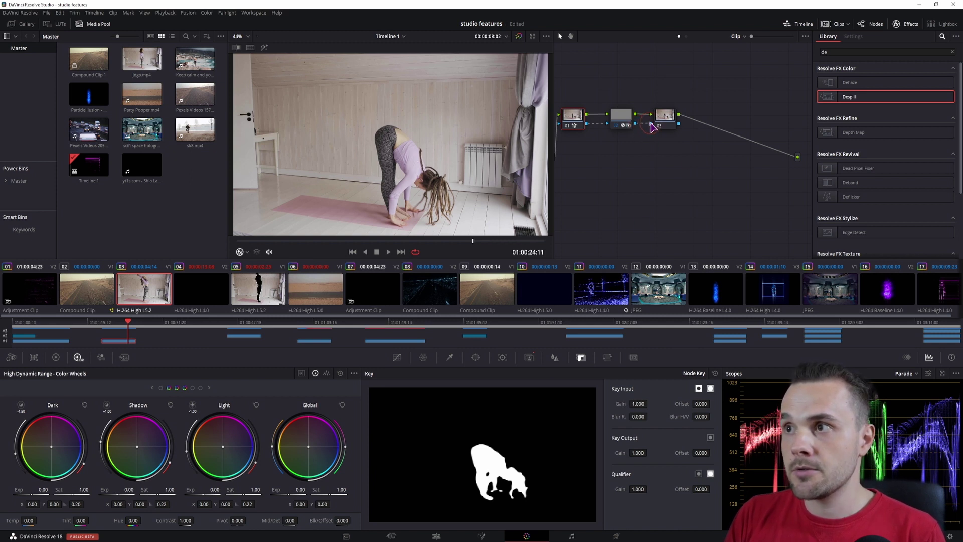
pyautogui.click(664, 126)
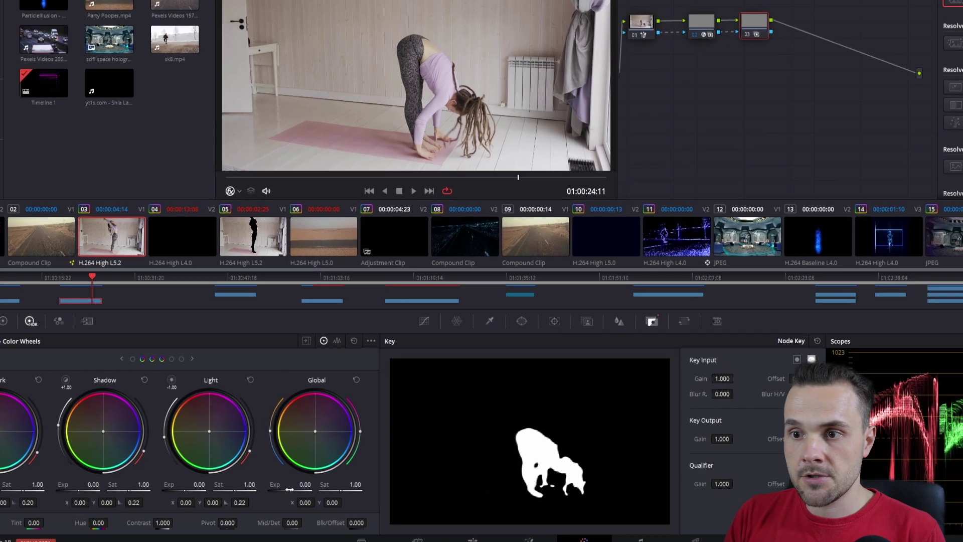
pyautogui.moveTo(292, 484); pyautogui.dragTo(248, 492)
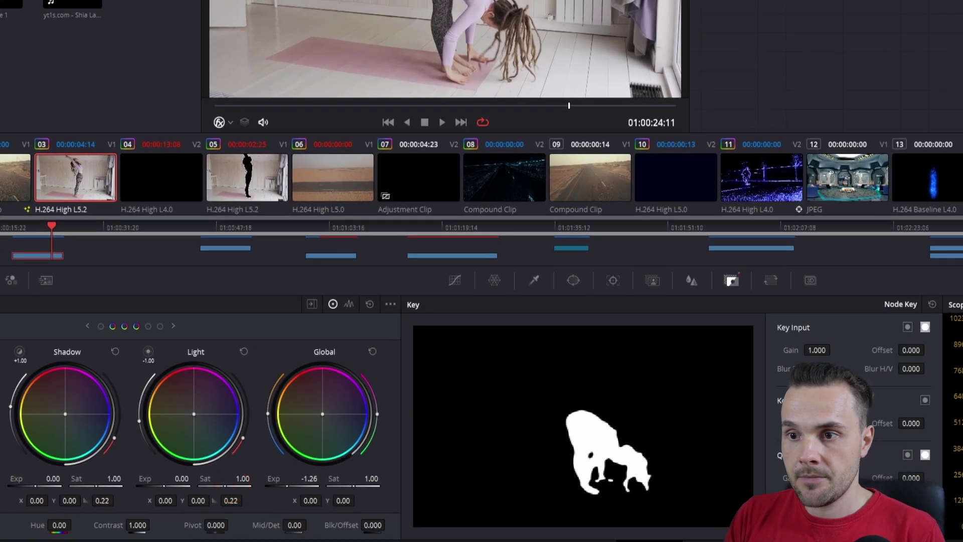
pyautogui.moveTo(309, 478); pyautogui.dragTo(251, 480)
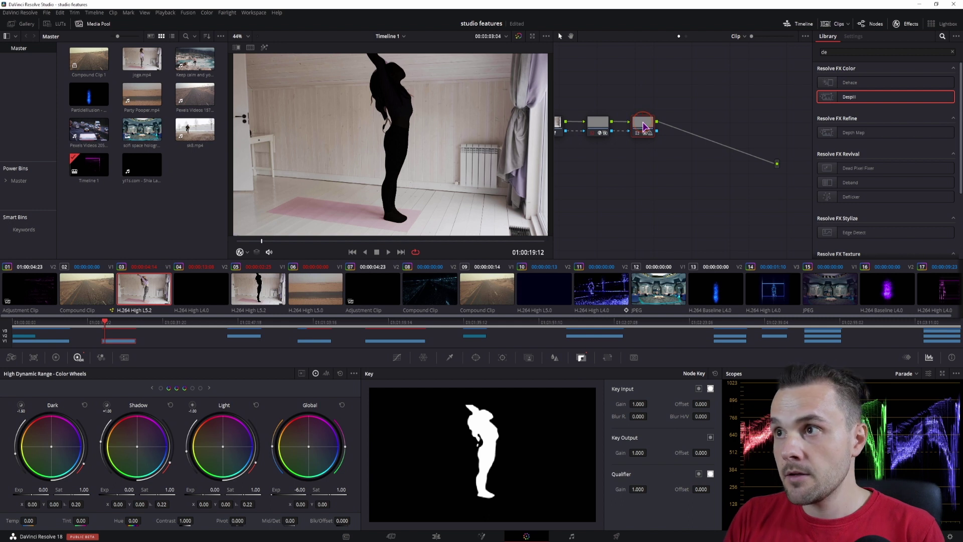
# Add node 04, apply Edge Detect from an 'edge' search, and set Mode to Grayscale Edges
pyautogui.hotkey('alt', 's')
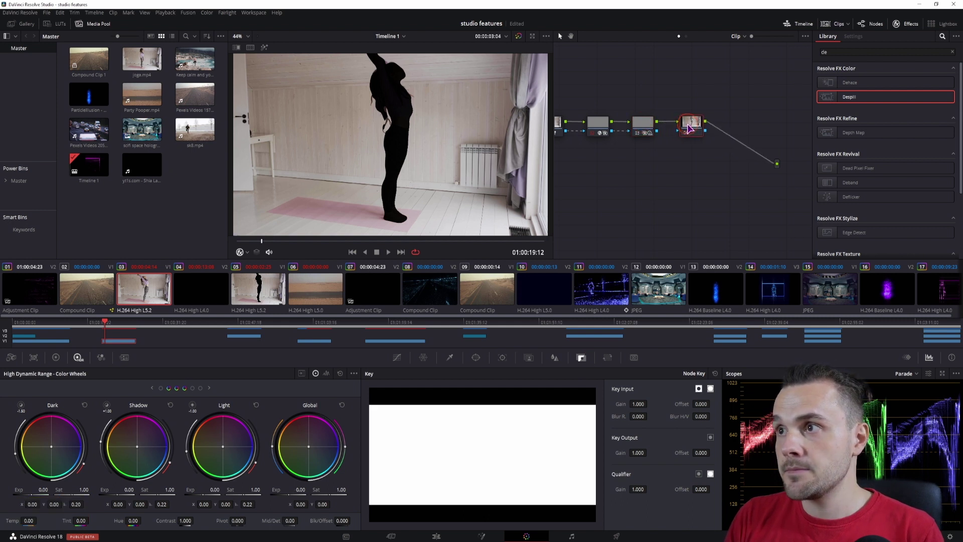
pyautogui.moveTo(688, 128); pyautogui.dragTo(681, 136)
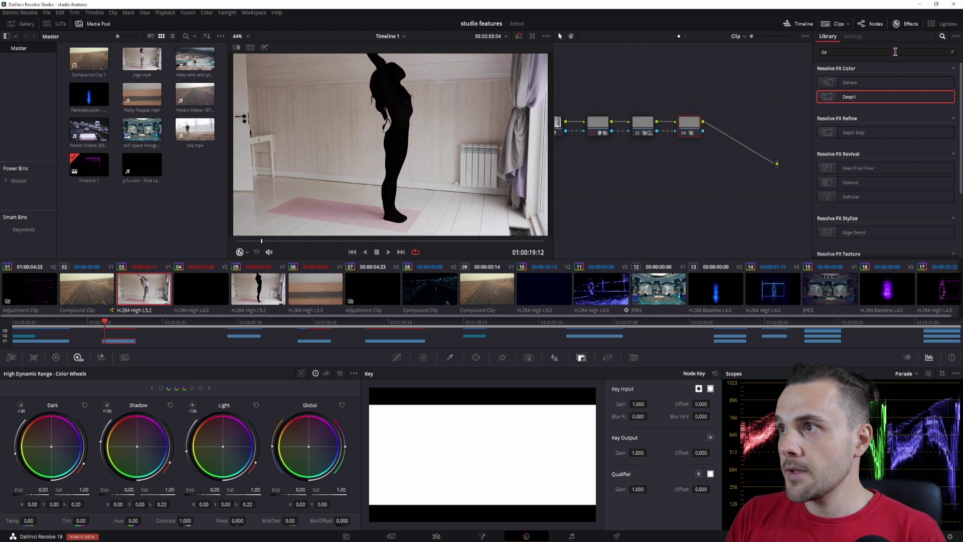
pyautogui.click(871, 51)
pyautogui.write('edge')
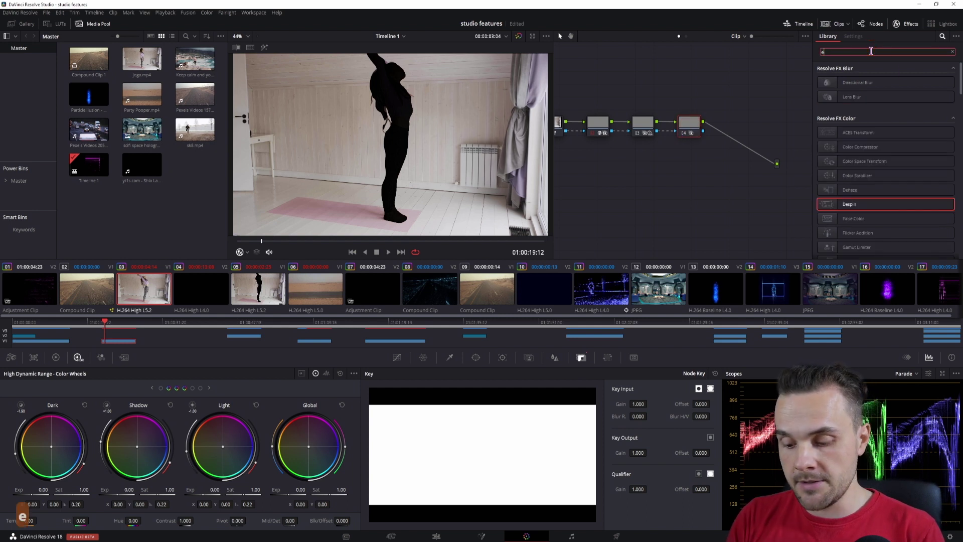
pyautogui.moveTo(848, 118); pyautogui.dragTo(693, 133)
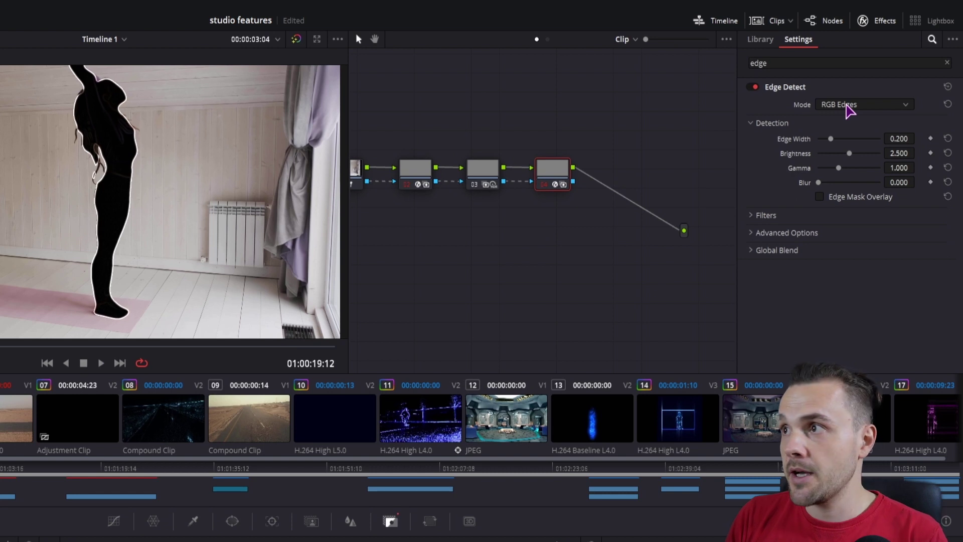
pyautogui.click(848, 106)
pyautogui.click(851, 133)
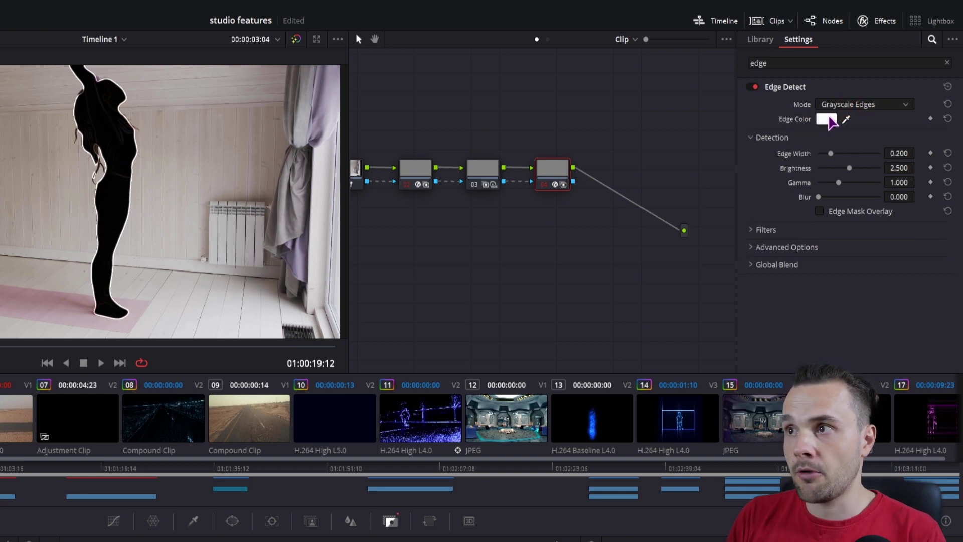
# Review nodes 01 and 03, then drag Edge Detect onto the third node
pyautogui.click(485, 178)
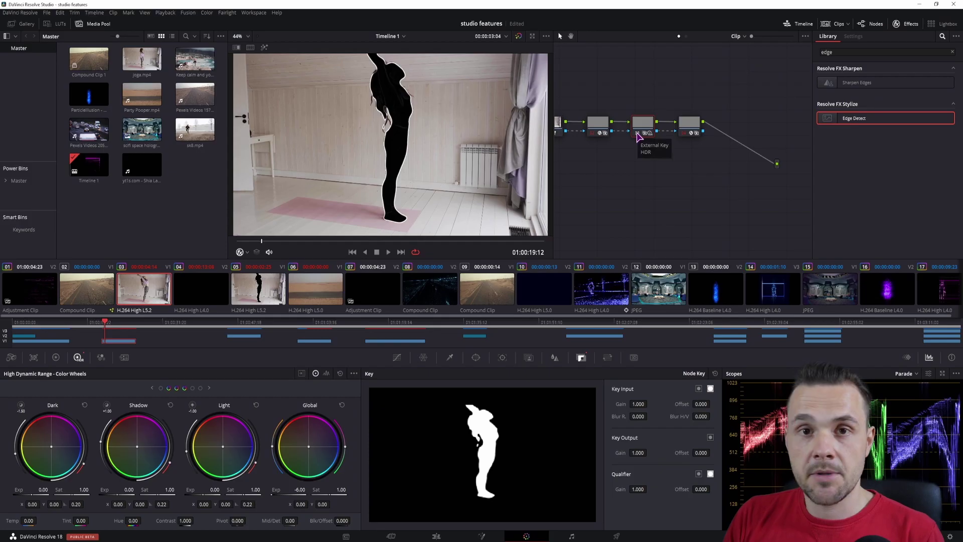
pyautogui.click(637, 134)
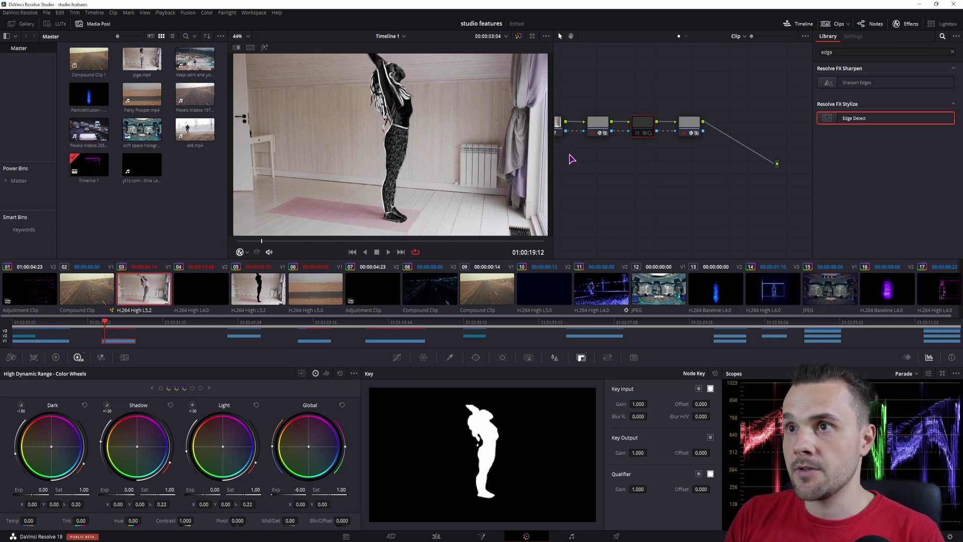
pyautogui.click(582, 128)
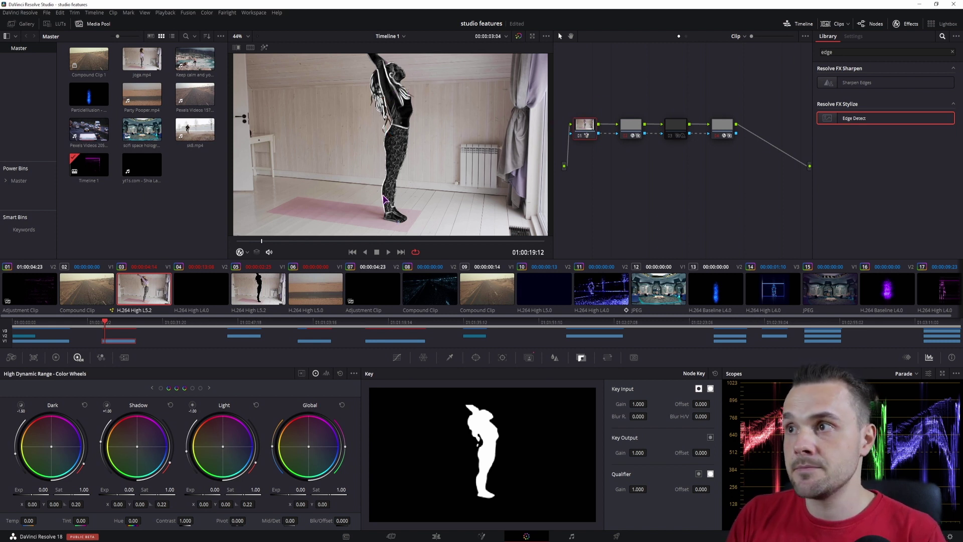
pyautogui.hotkey('shift', "'")
pyautogui.hotkey('shift', "'")
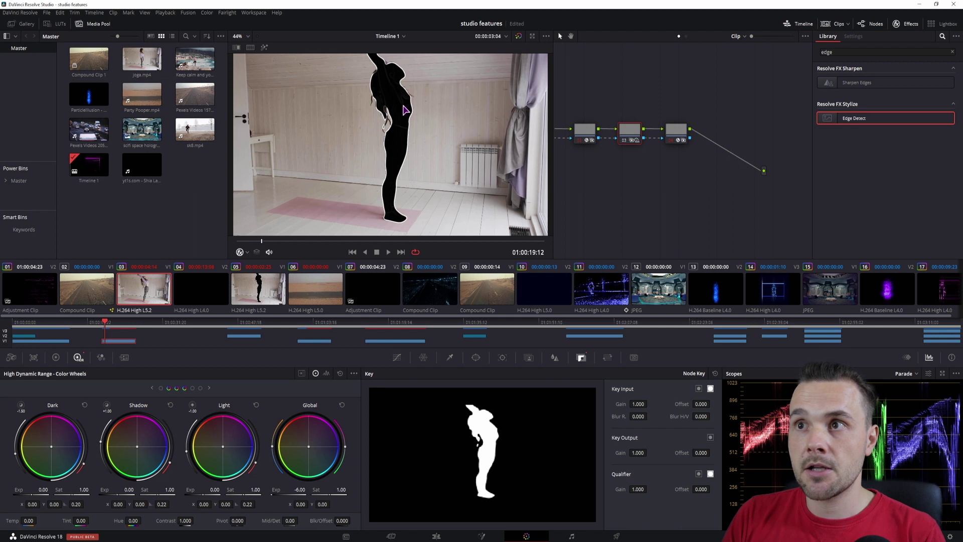
pyautogui.moveTo(669, 132); pyautogui.dragTo(675, 133)
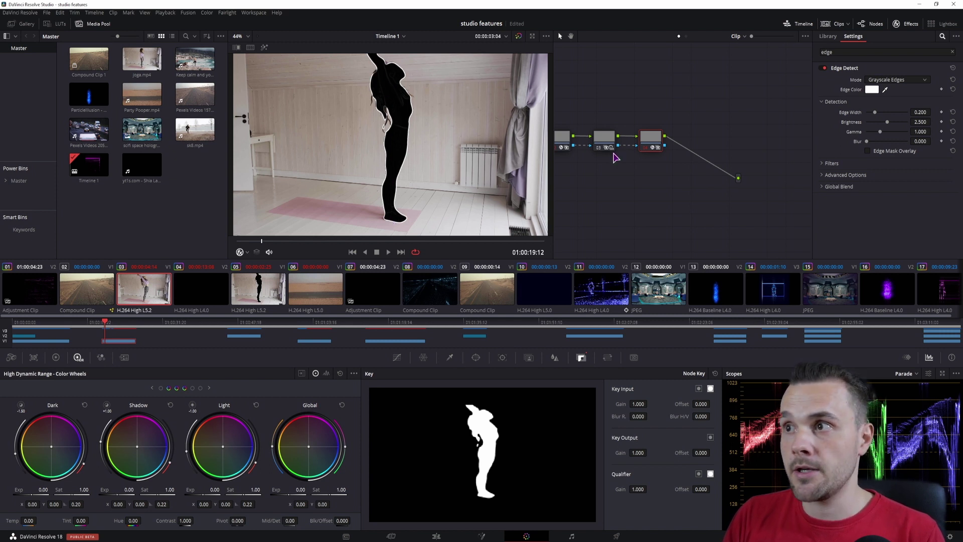
# Add node 05, apply 3D Keyer from a '3d' search, and sample the woman's figure
pyautogui.hotkey('alt', 's')
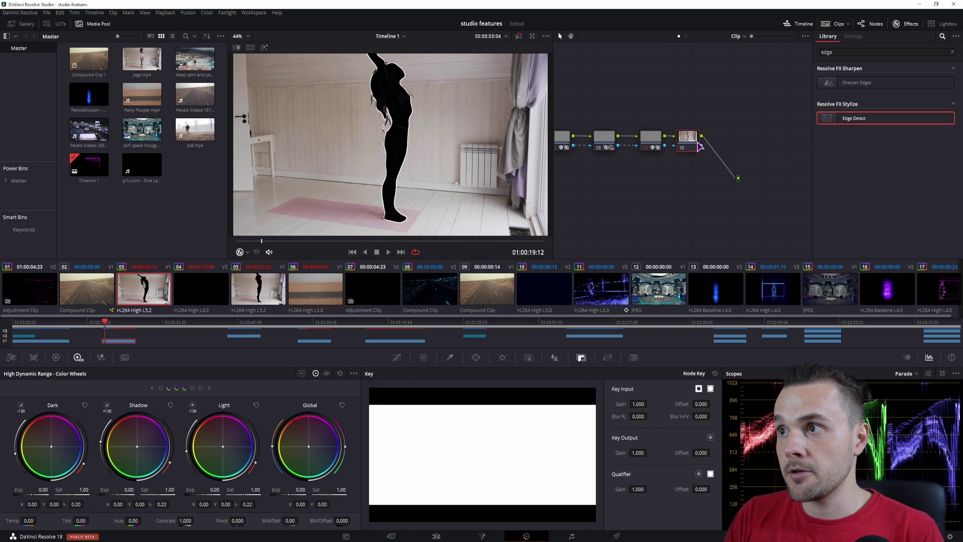
pyautogui.moveTo(698, 142); pyautogui.dragTo(713, 142)
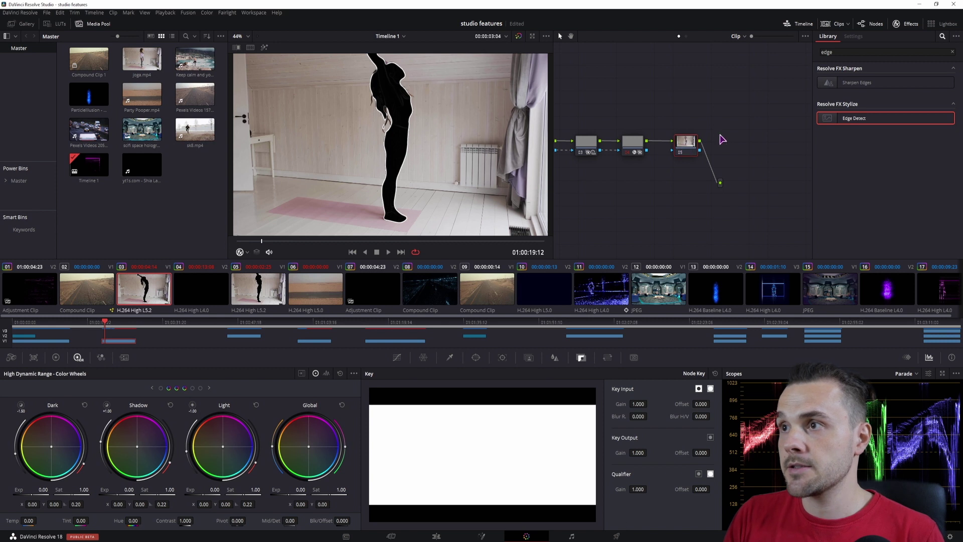
pyautogui.doubleClick(845, 52)
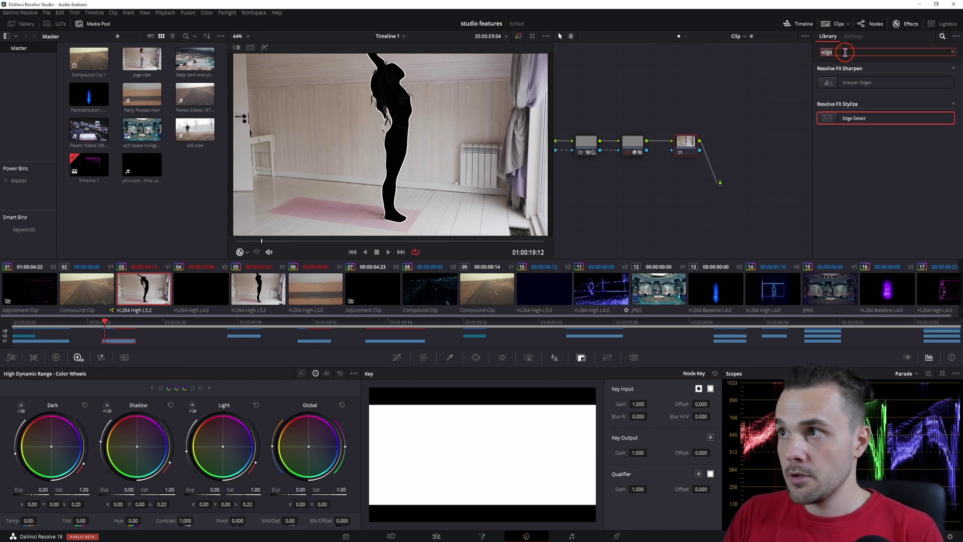
pyautogui.write('3d')
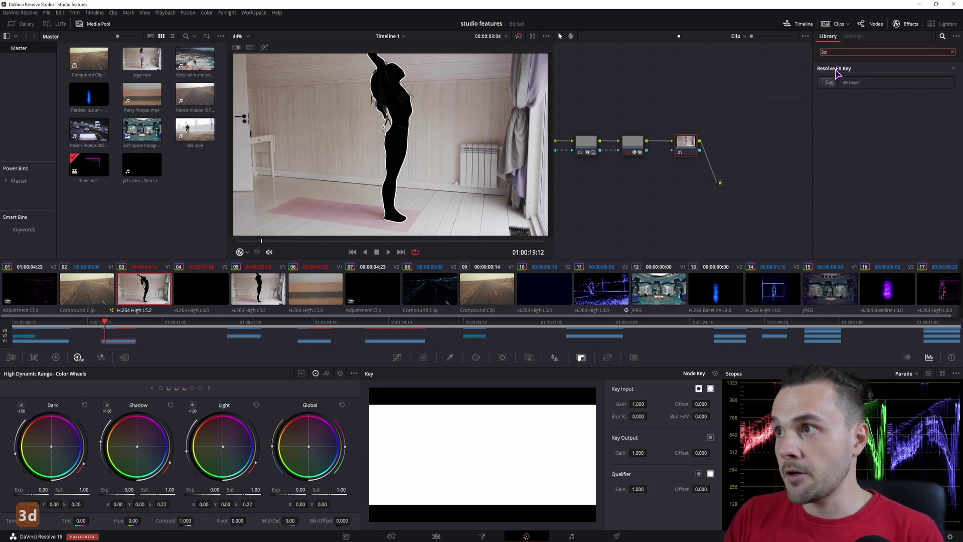
pyautogui.moveTo(827, 83); pyautogui.dragTo(688, 148)
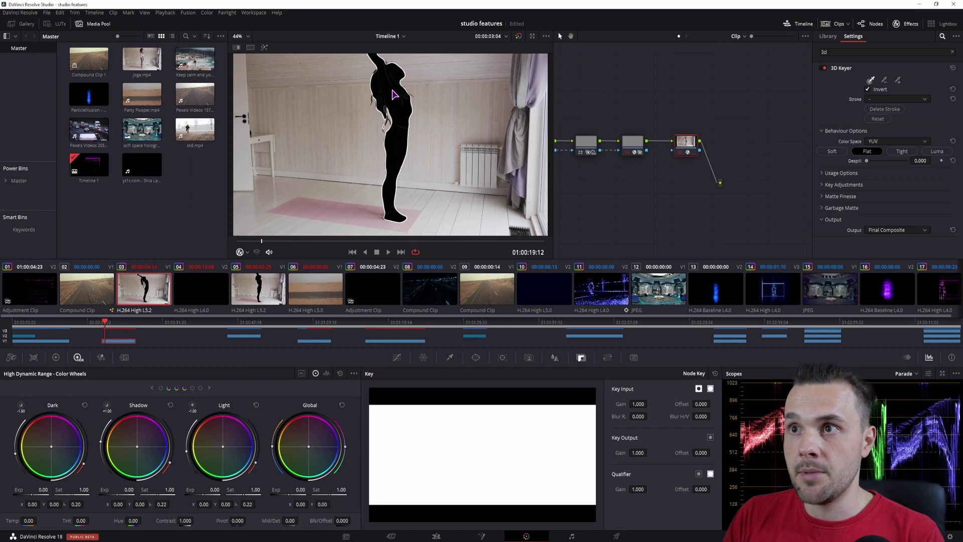
pyautogui.moveTo(394, 95)
pyautogui.mouseDown()
pyautogui.moveTo(404, 145)
pyautogui.moveTo(395, 171)
pyautogui.mouseUp()
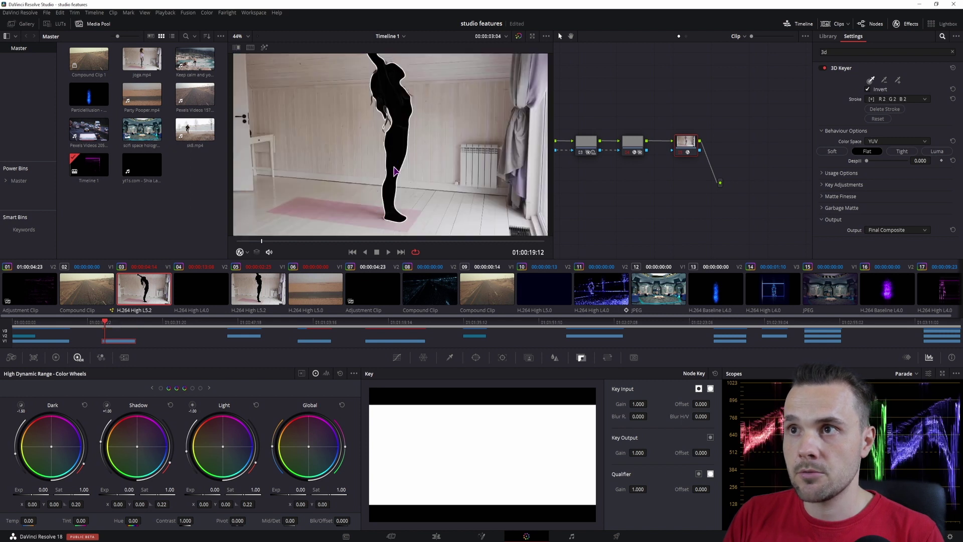
pyautogui.moveTo(689, 146); pyautogui.dragTo(771, 129)
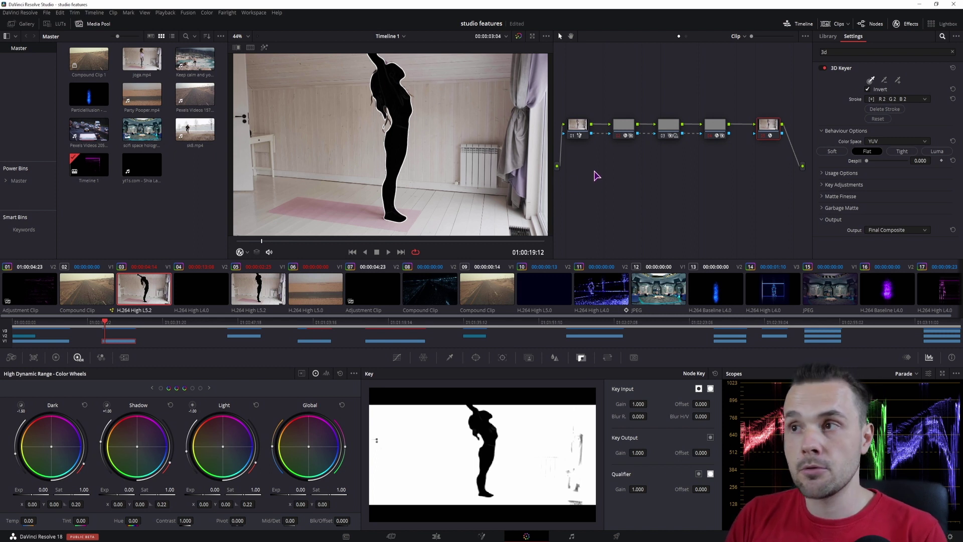
# Add a layer node beneath node 01
pyautogui.click(579, 127)
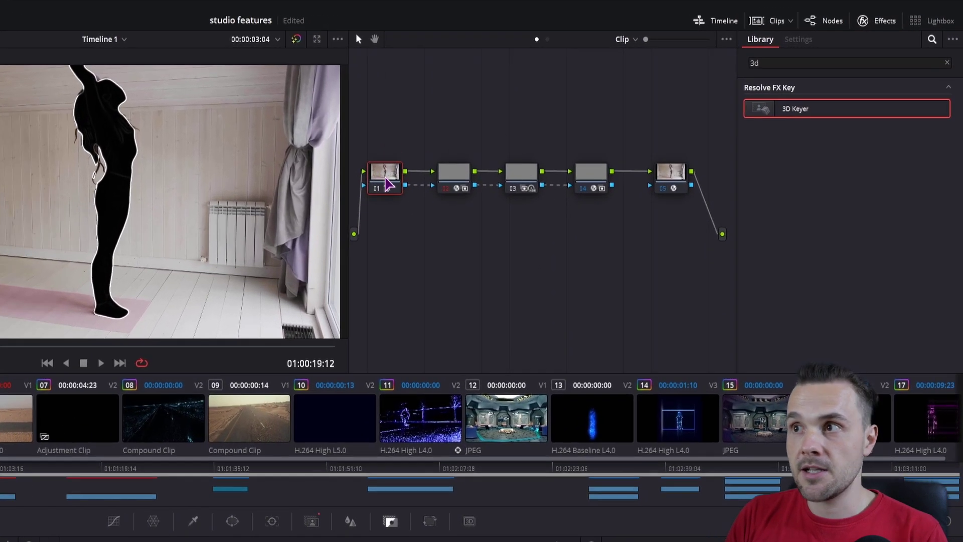
pyautogui.rightClick(387, 176)
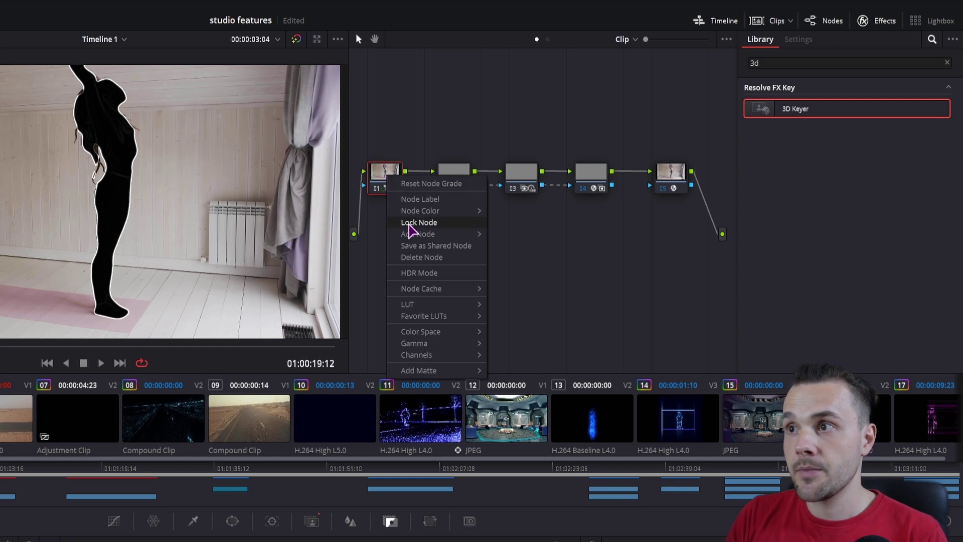
pyautogui.moveTo(413, 241)
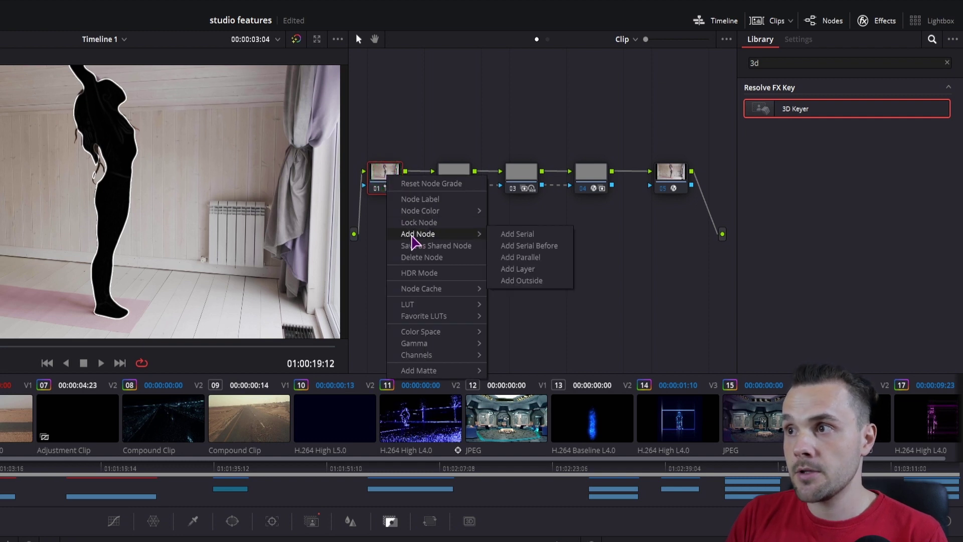
pyautogui.click(531, 273)
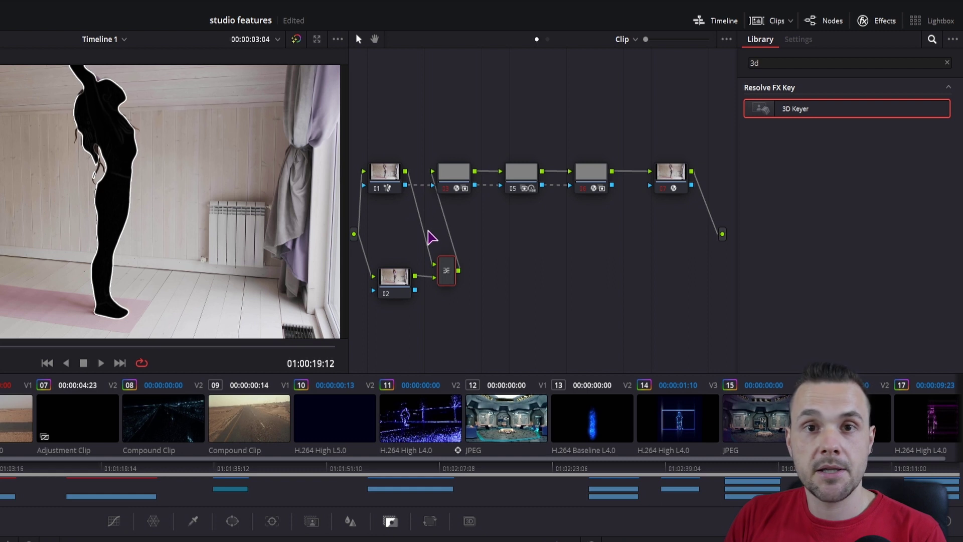
# Rewire the Layer Mixer so node 02 and the keyed chain both feed it
pyautogui.moveTo(435, 271); pyautogui.dragTo(437, 205)
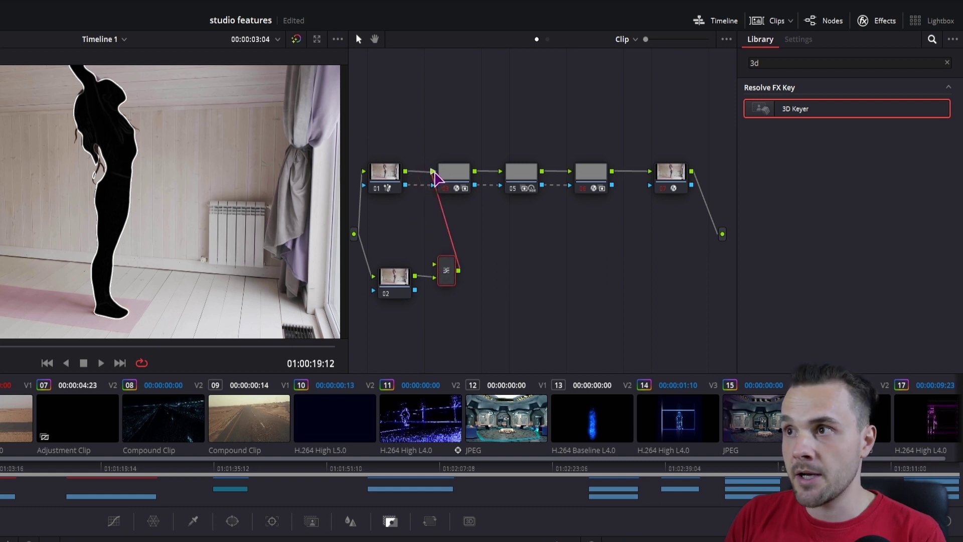
pyautogui.moveTo(445, 271); pyautogui.dragTo(557, 272)
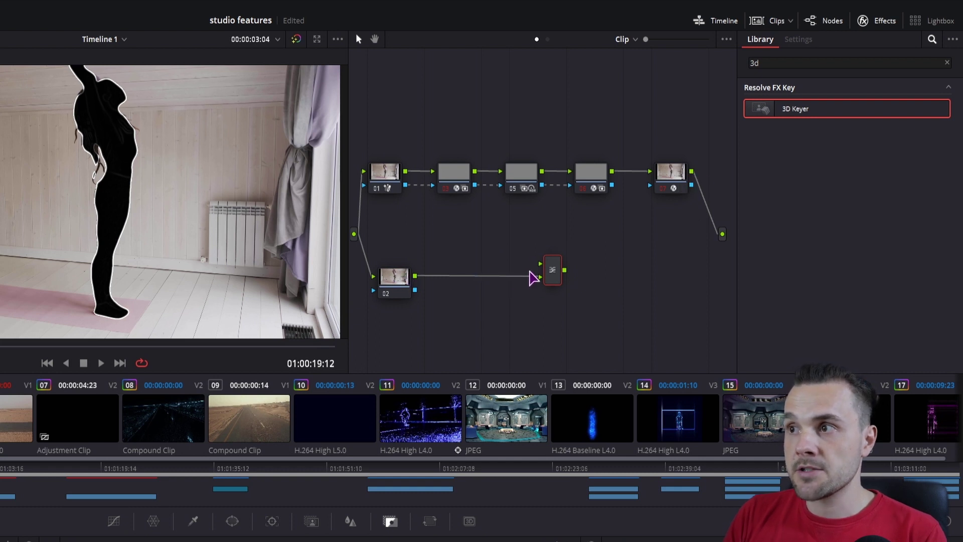
pyautogui.moveTo(541, 279); pyautogui.dragTo(542, 264)
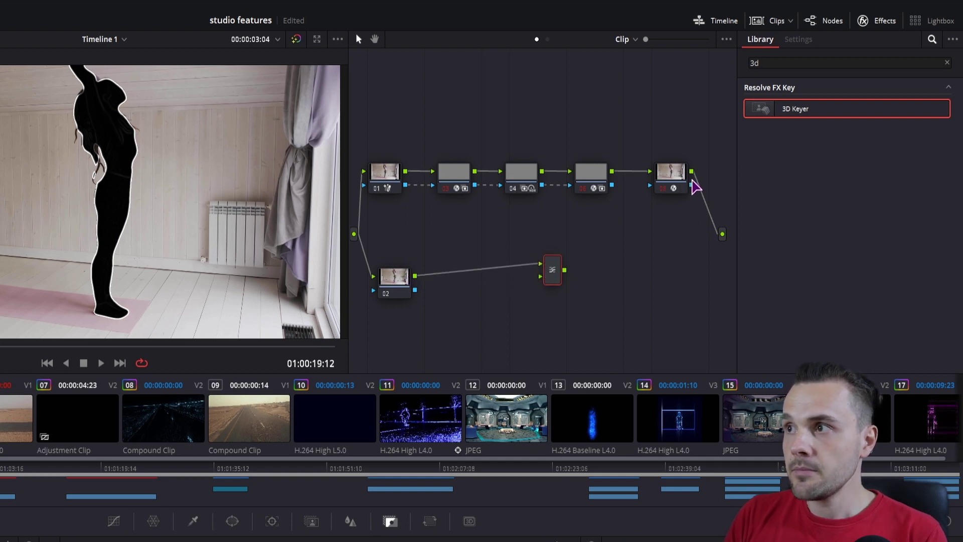
pyautogui.moveTo(721, 234)
pyautogui.mouseDown()
pyautogui.moveTo(541, 277)
pyautogui.moveTo(722, 235)
pyautogui.mouseUp()
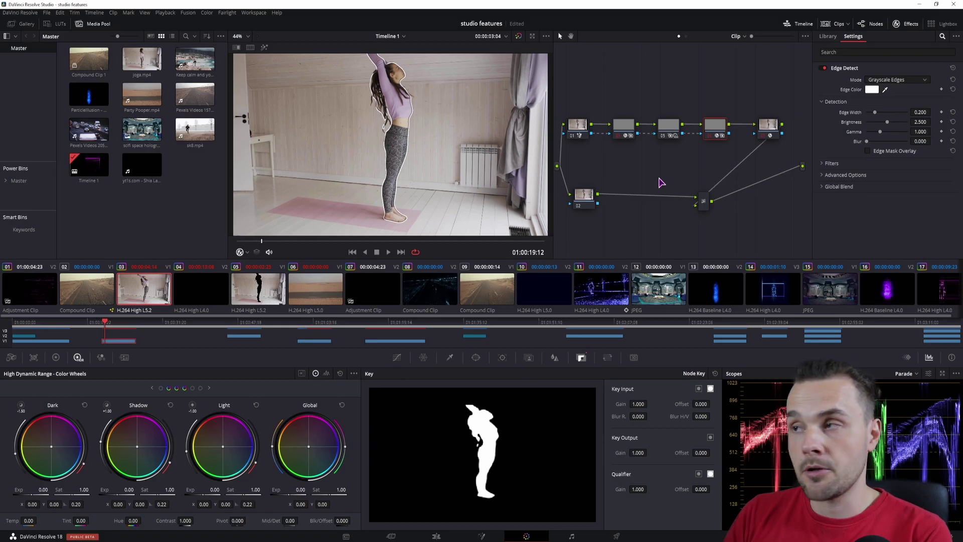
# Set the Edge Detect edge colour to yellow
pyautogui.click(872, 89)
pyautogui.click(538, 221)
pyautogui.click(558, 345)
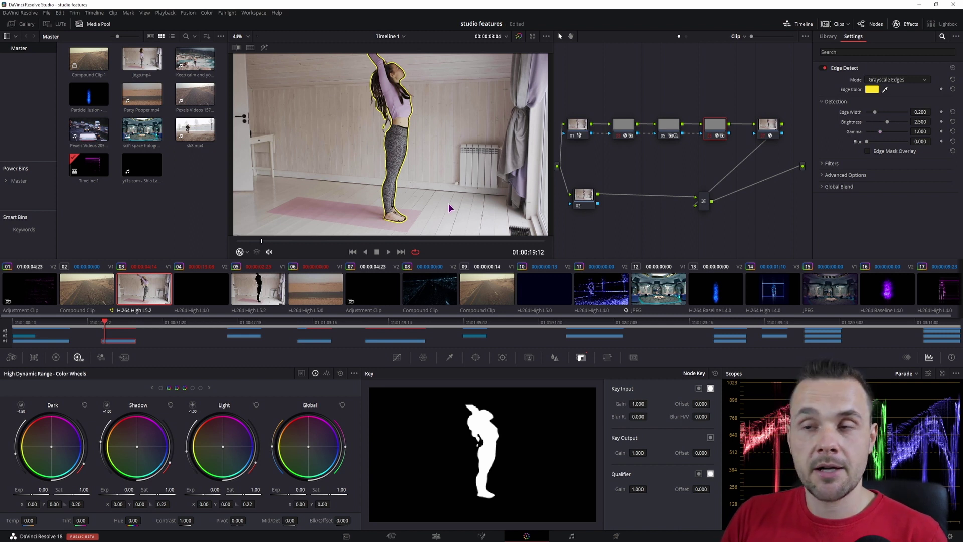
# Add an Alpha Output to the node graph and disconnect the link feeding it
pyautogui.rightClick(757, 201)
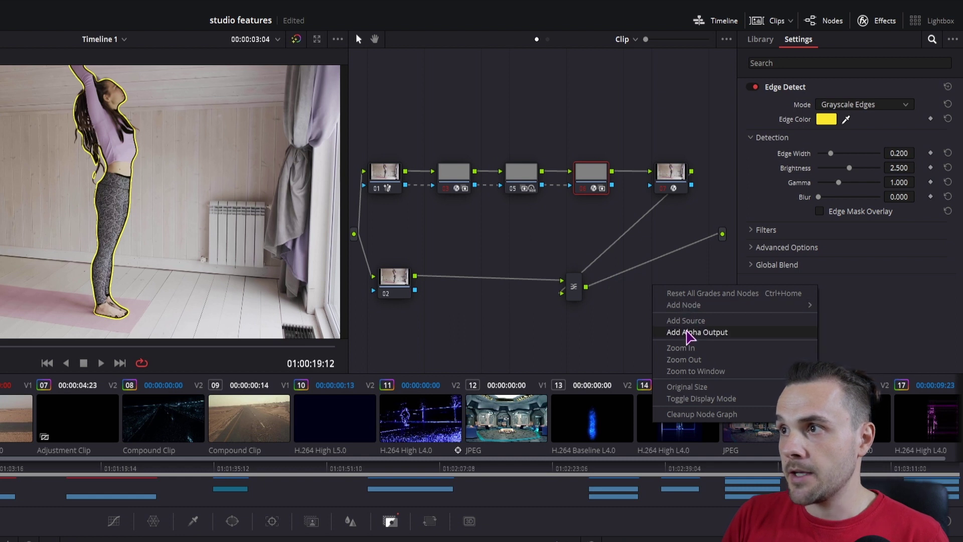
pyautogui.click(690, 332)
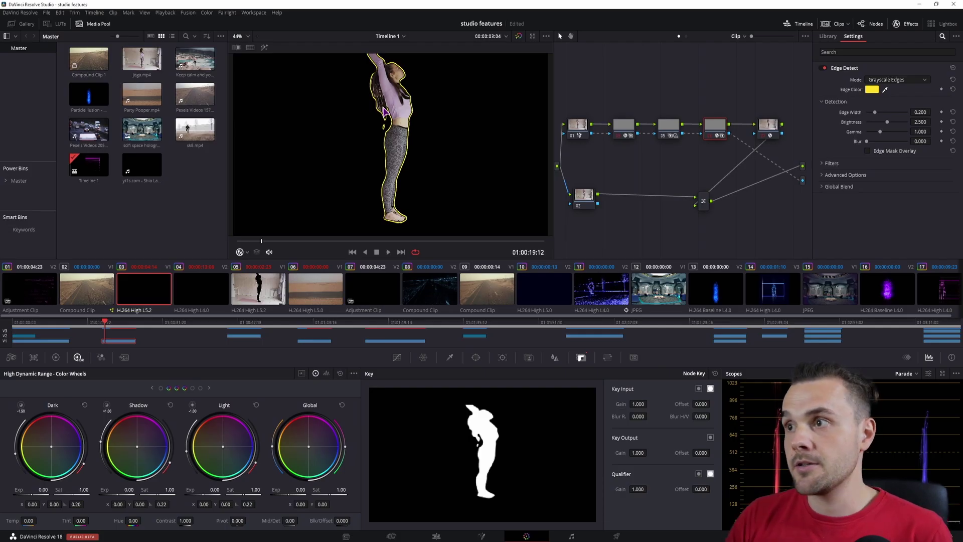
pyautogui.moveTo(802, 180); pyautogui.dragTo(701, 165)
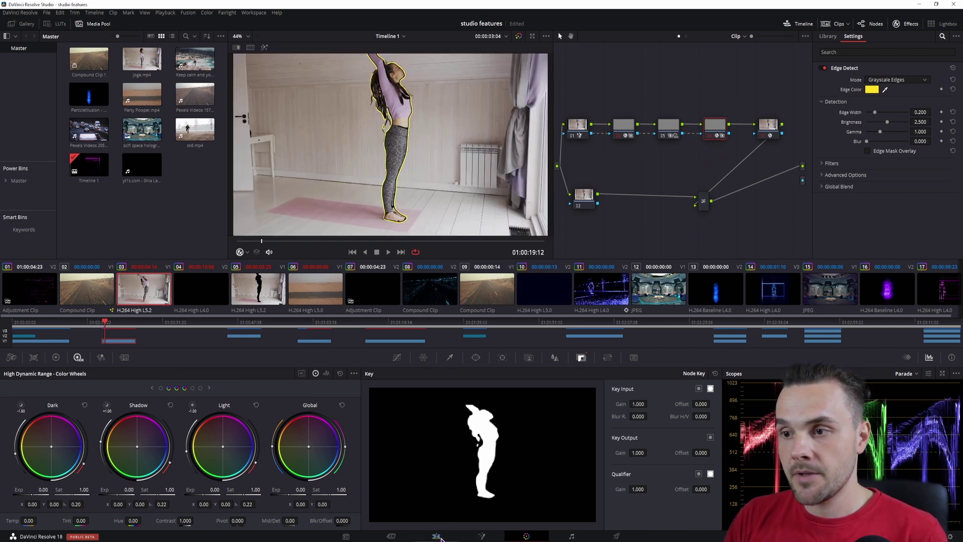
pyautogui.click(436, 536)
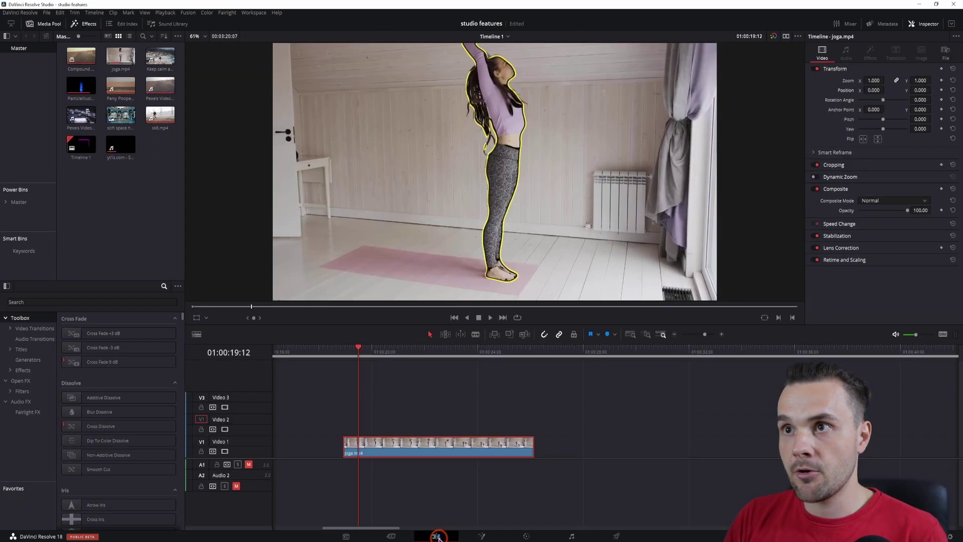
# Scrub the yoga clip to 01:00:22:01 and drag-select all its grading nodes
pyautogui.click(343, 355)
pyautogui.moveTo(344, 356); pyautogui.dragTo(426, 359)
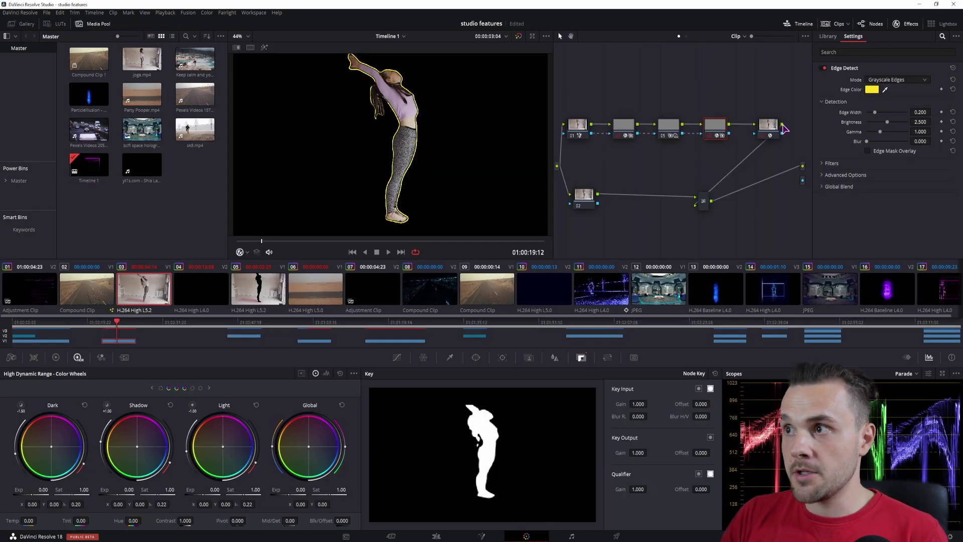
pyautogui.moveTo(798, 109); pyautogui.dragTo(570, 224)
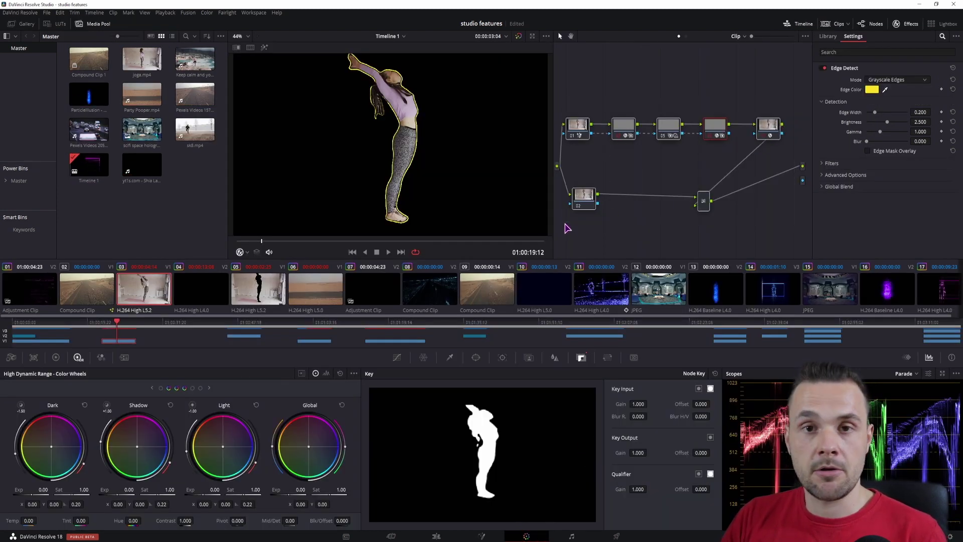
pyautogui.click(437, 536)
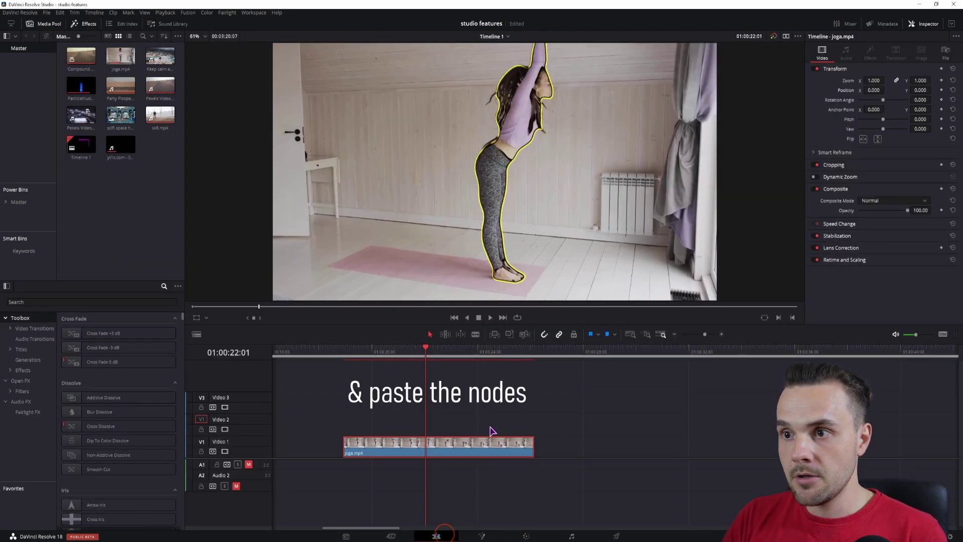
# Copy joga.mp4's attributes and paste its colour correction onto the green-screen clip
pyautogui.hotkey('ctrl', 'c')
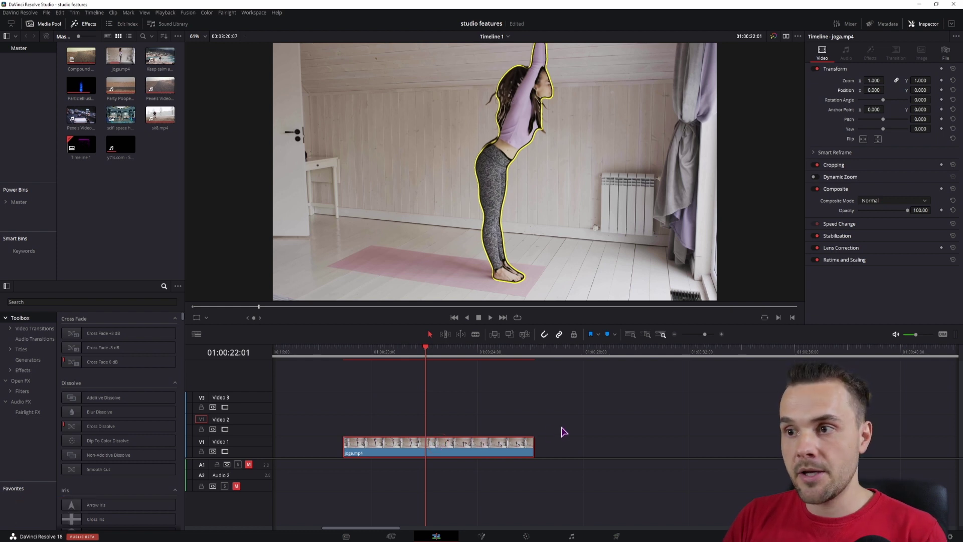
pyautogui.hscroll(3, 602, 432)
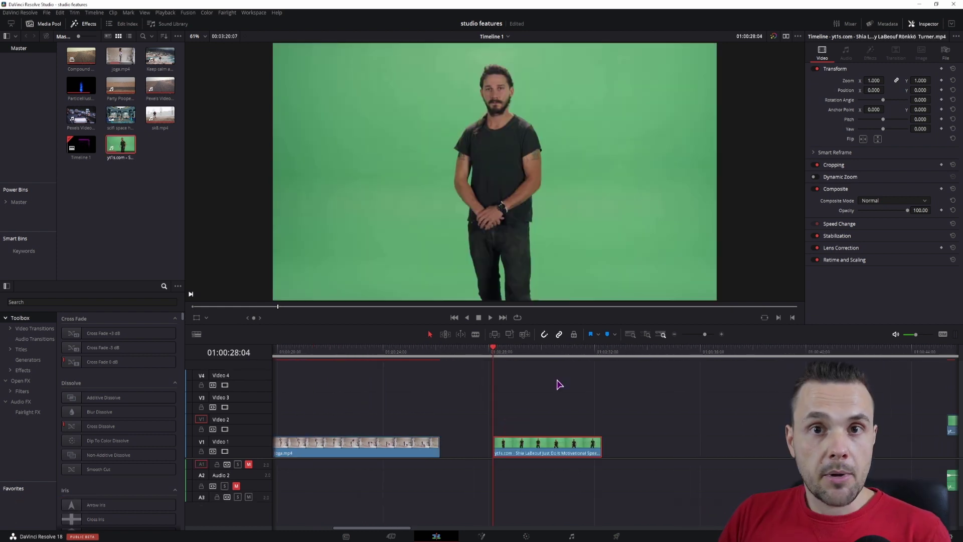
pyautogui.hotkey('alt', 'v')
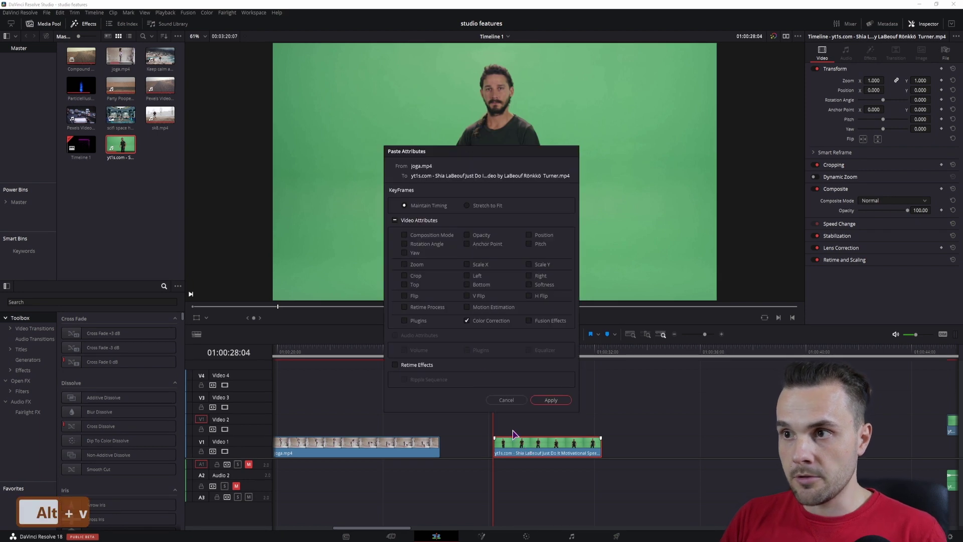
pyautogui.click(466, 321)
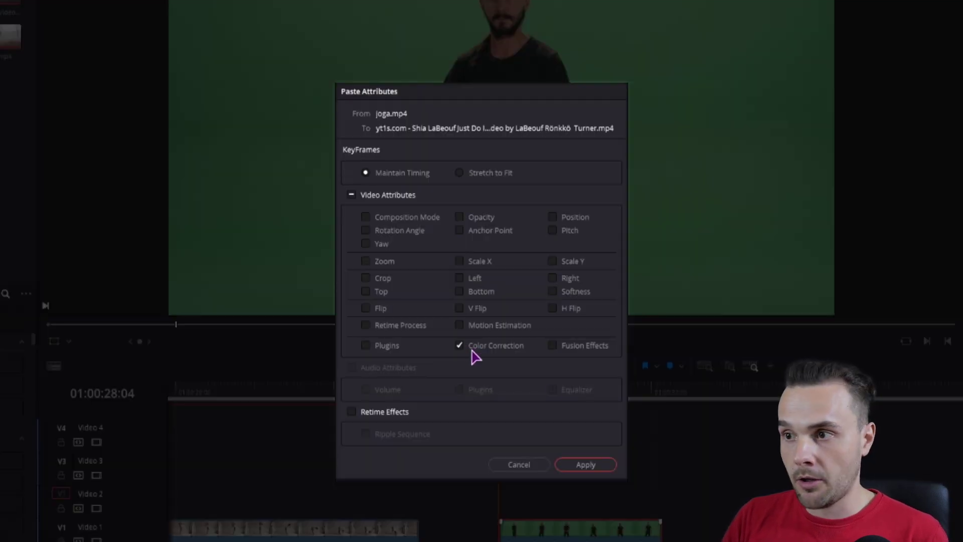
pyautogui.click(586, 465)
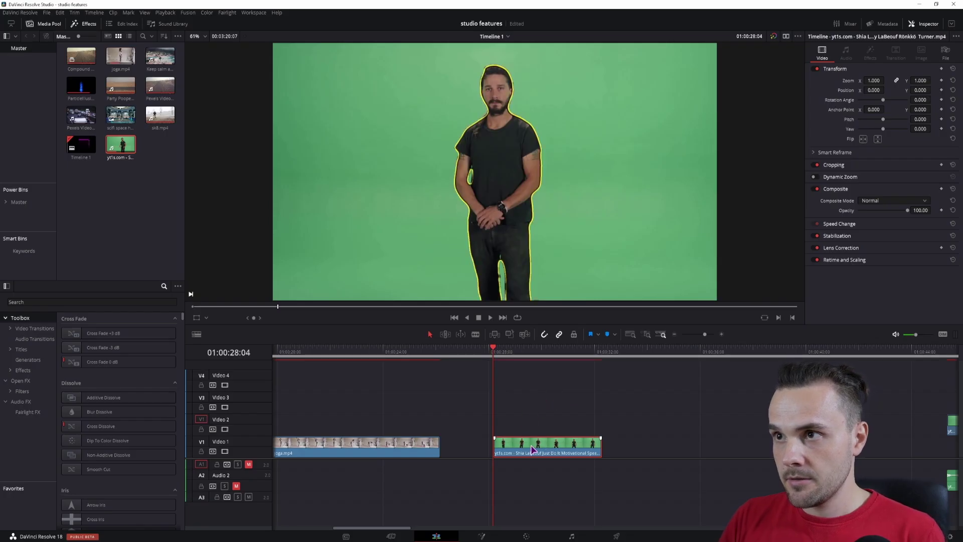
# Move the playhead to 01:00:30:03 in the green-screen clip and go to the Color page
pyautogui.click(503, 353)
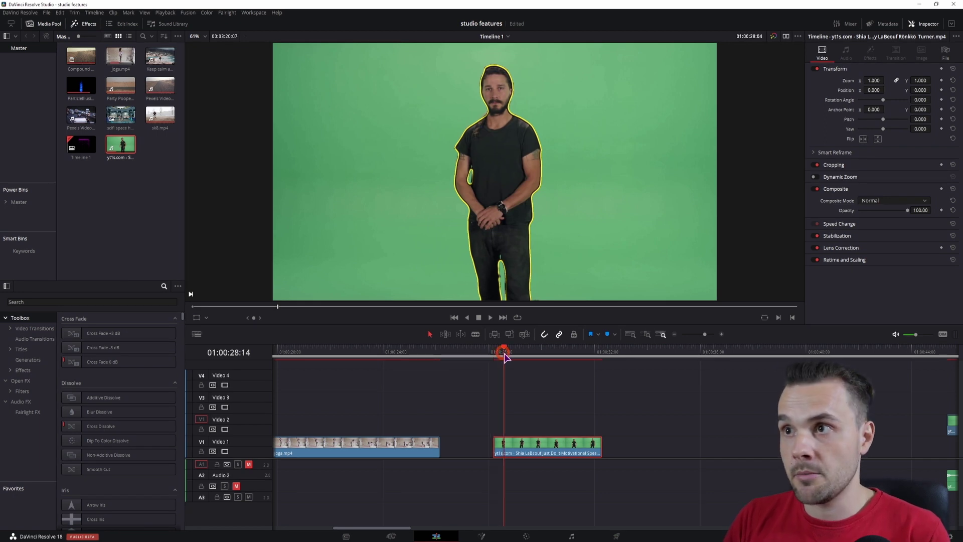
pyautogui.click(525, 354)
pyautogui.click(545, 353)
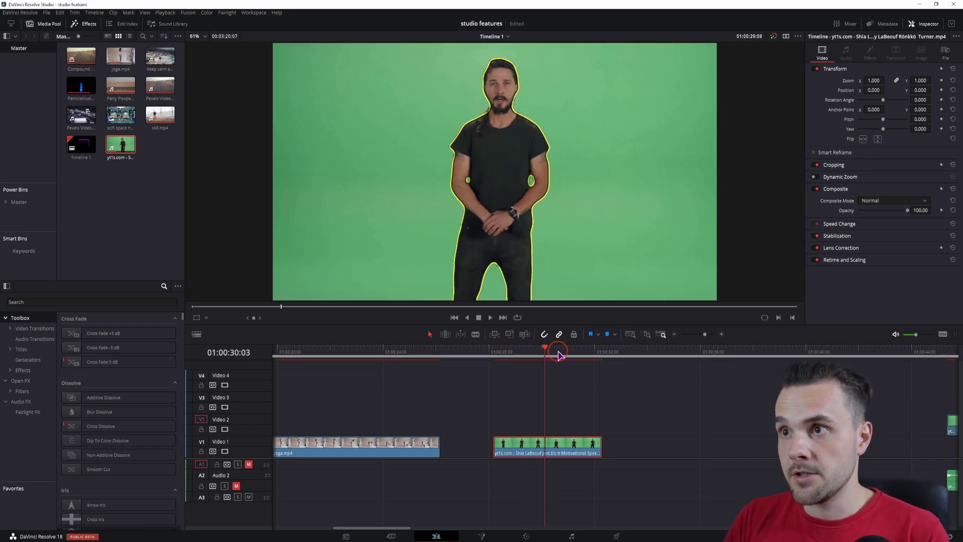
pyautogui.click(528, 537)
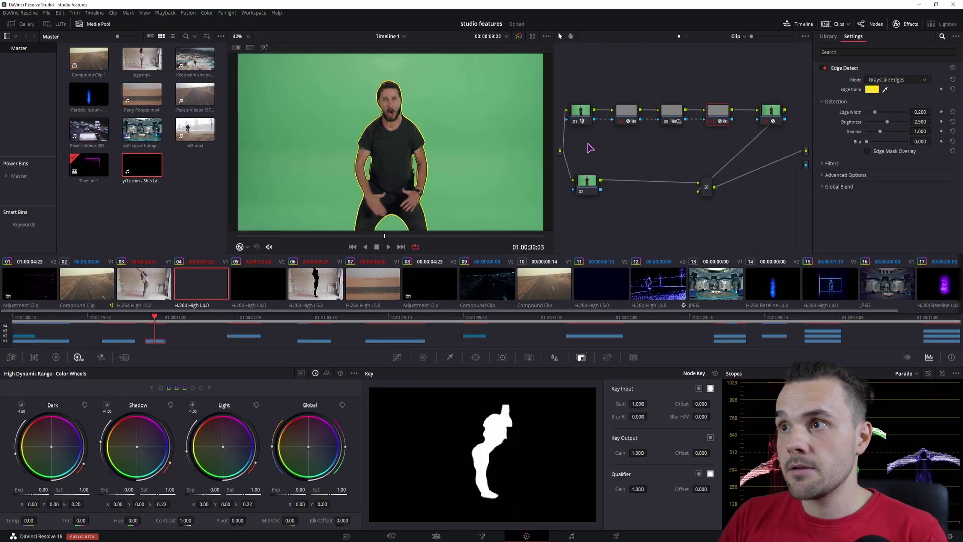
# On node 01, delete the old Magic Mask stroke, draw a new Person stroke, and scrub to check it
pyautogui.click(582, 122)
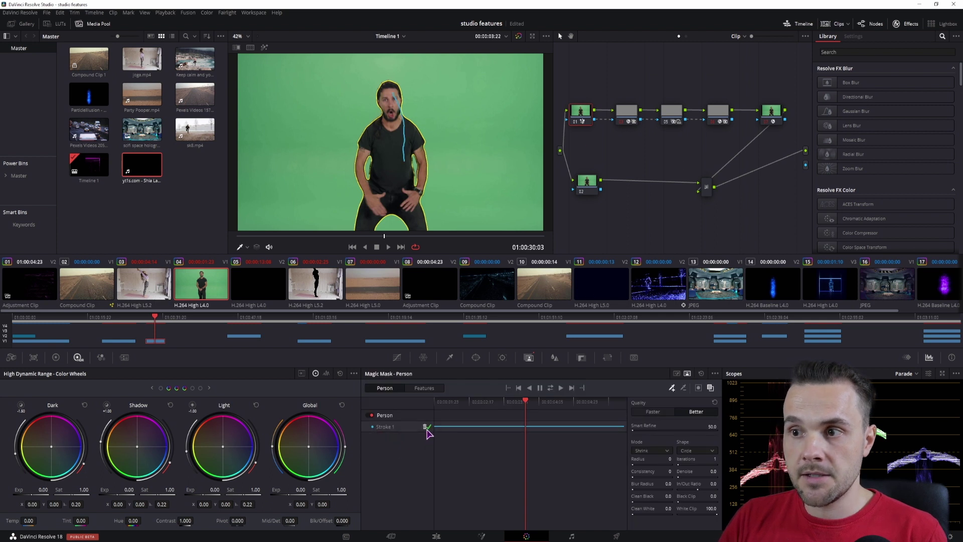
pyautogui.click(425, 427)
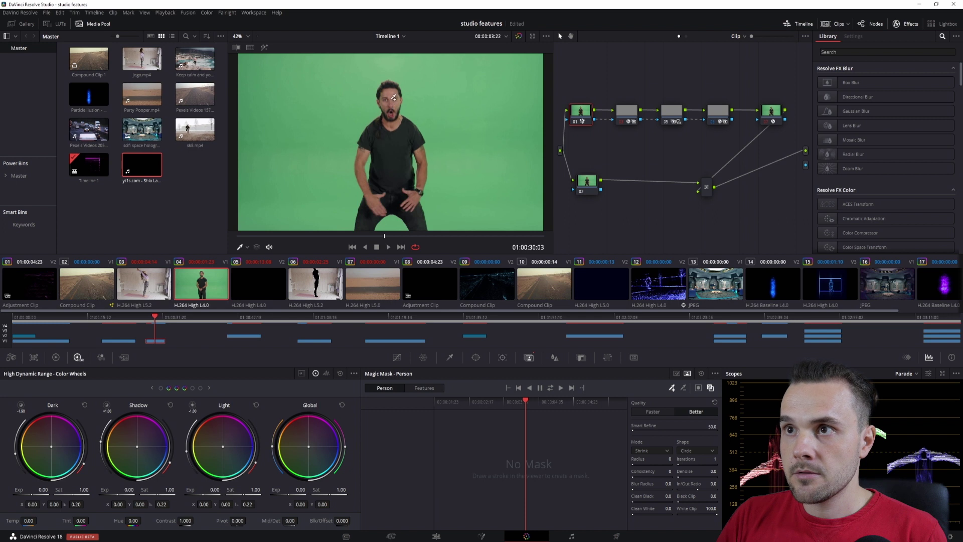
pyautogui.moveTo(394, 97); pyautogui.dragTo(401, 189)
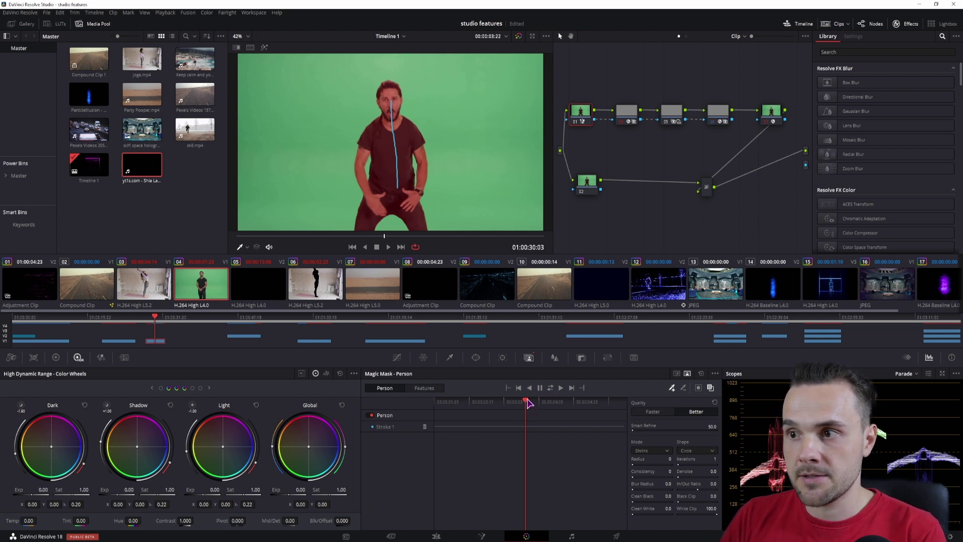
pyautogui.moveTo(528, 403)
pyautogui.mouseDown()
pyautogui.moveTo(513, 404)
pyautogui.moveTo(540, 411)
pyautogui.moveTo(524, 411)
pyautogui.mouseUp()
# Toggle node 02's Green Despill on and off to compare, leaving it disabled
pyautogui.click(627, 113)
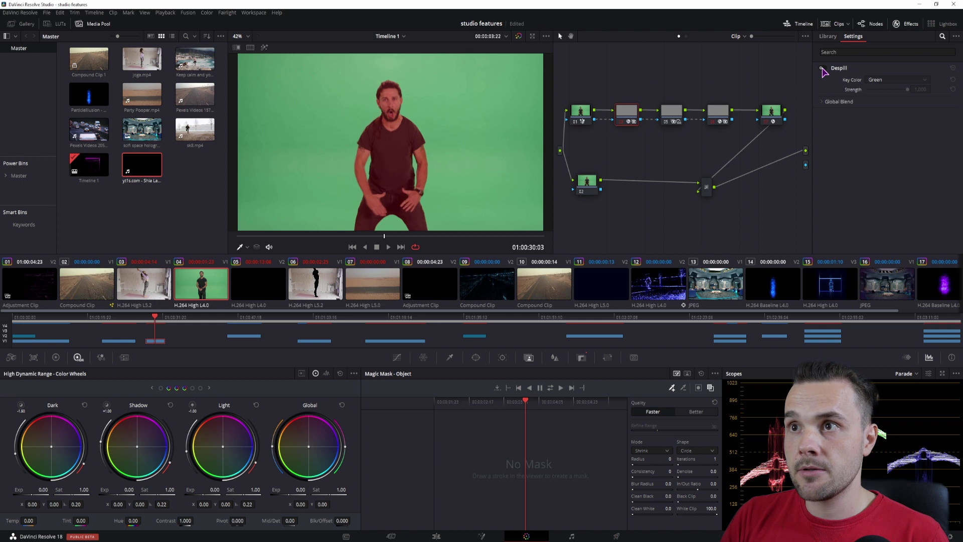
pyautogui.click(821, 69)
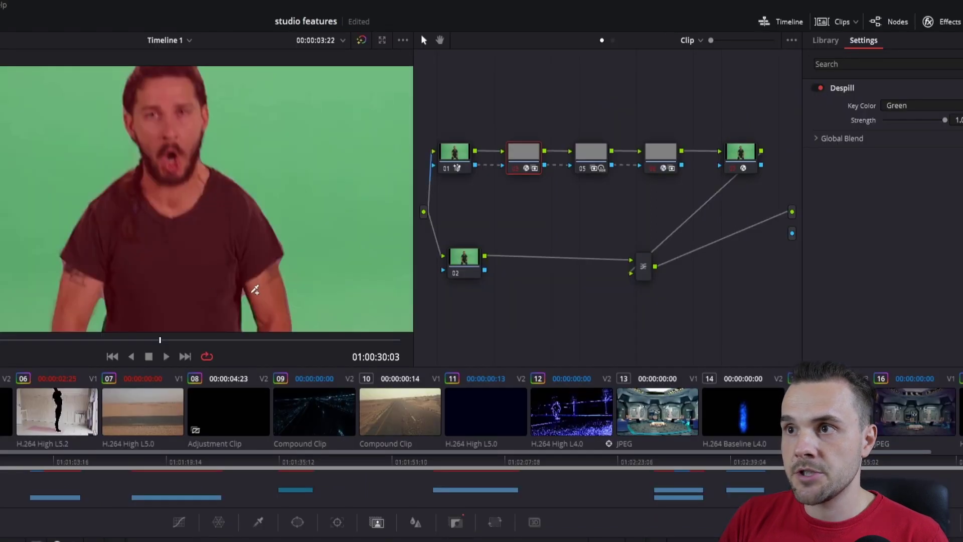
pyautogui.click(817, 88)
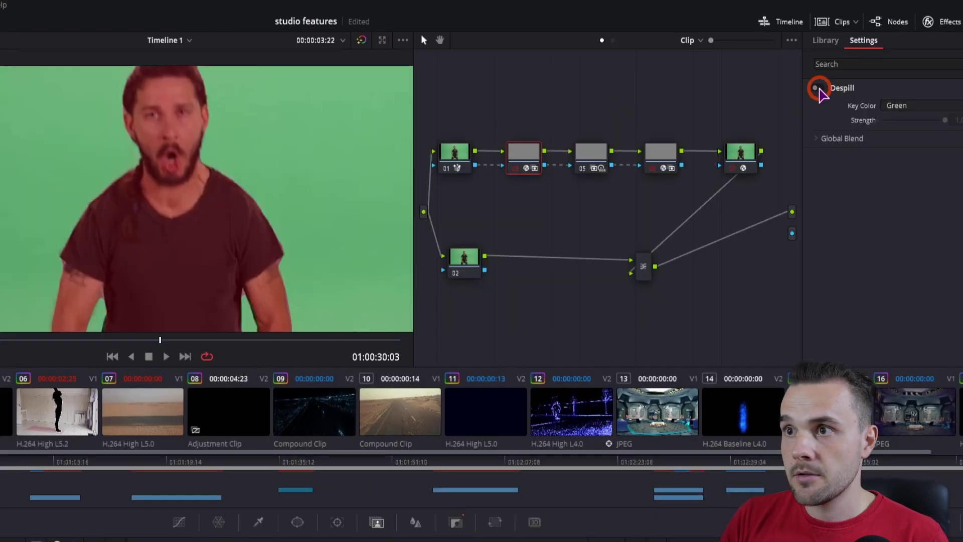
pyautogui.click(816, 89)
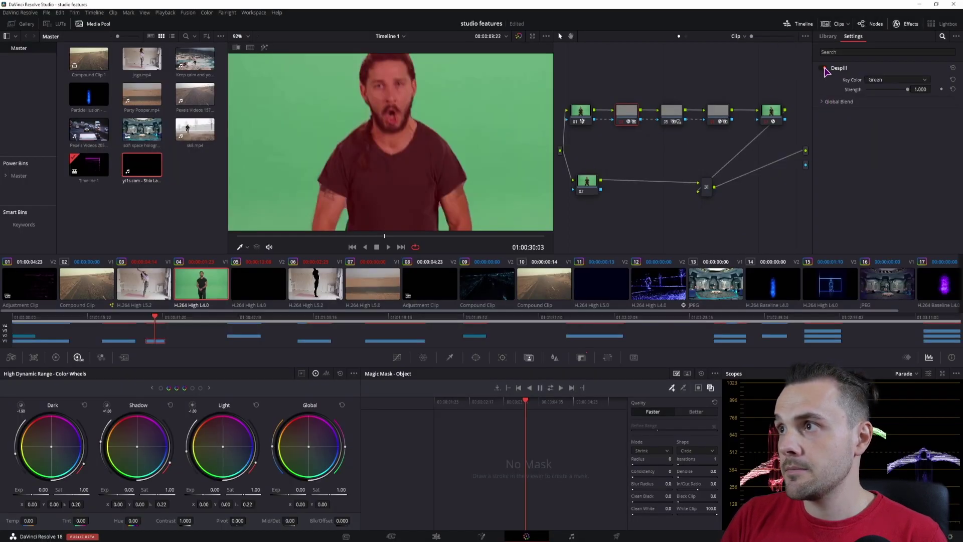
pyautogui.click(823, 68)
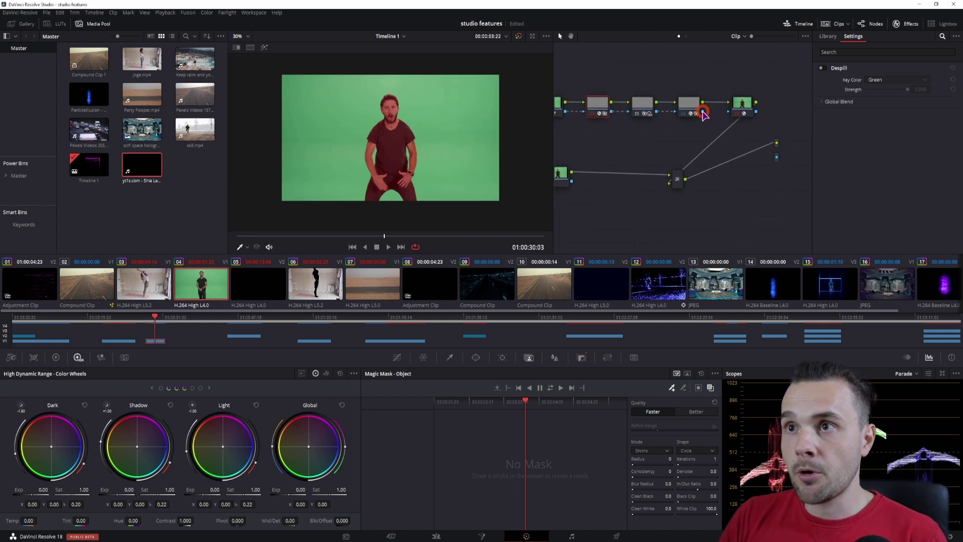
# Connect the node output to the 3D Keyer node and raise its Matte Finesse Despill to 1.000
pyautogui.moveTo(704, 114); pyautogui.dragTo(748, 152)
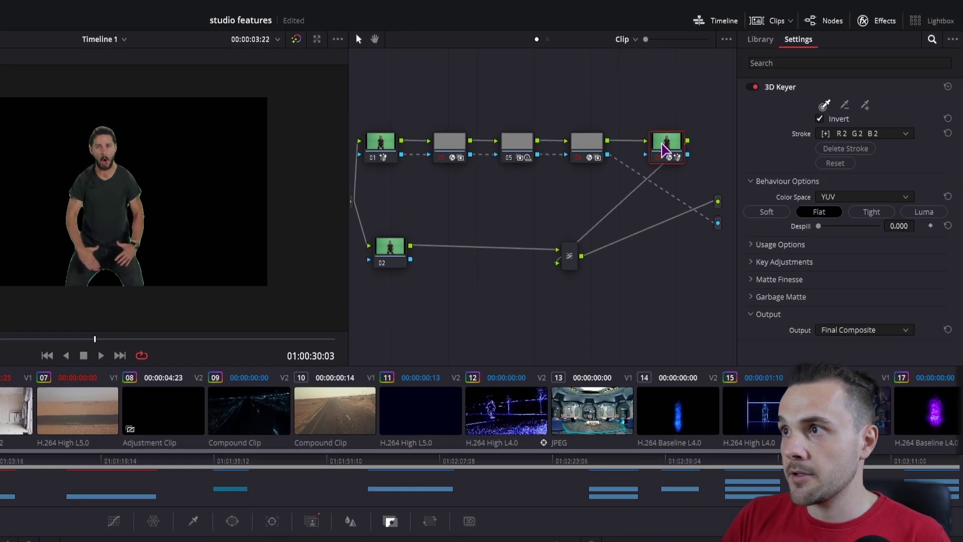
pyautogui.click(752, 279)
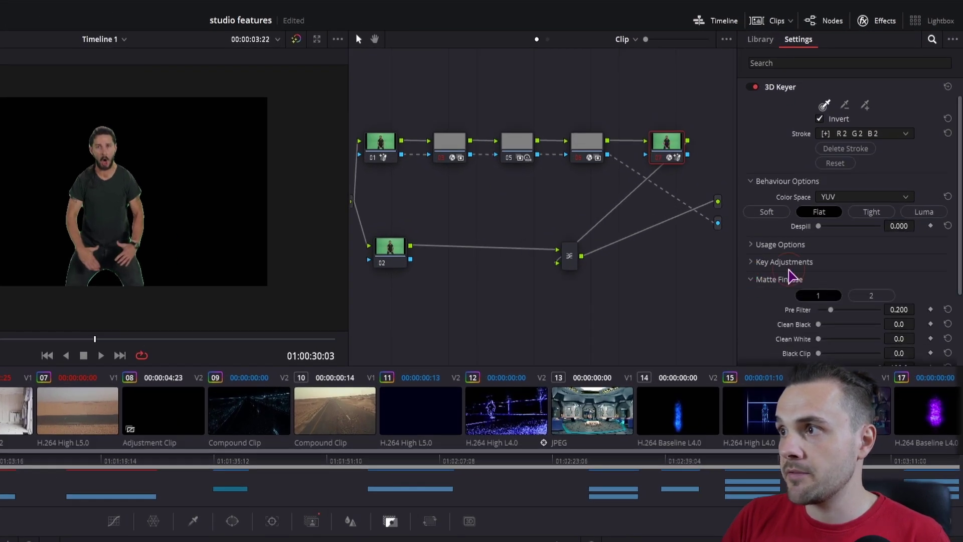
pyautogui.scroll(-2, 786, 276)
pyautogui.scroll(2, 776, 284)
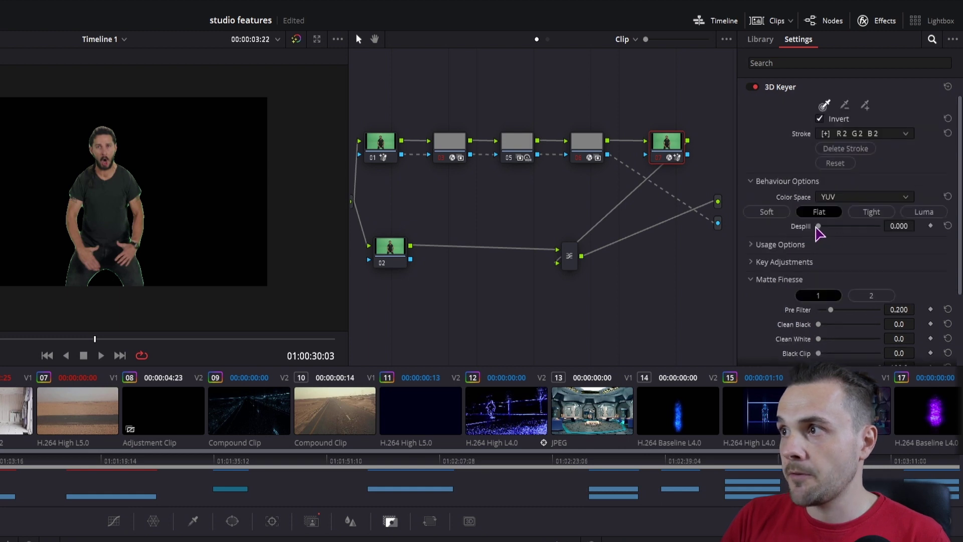
pyautogui.moveTo(817, 227); pyautogui.dragTo(962, 222)
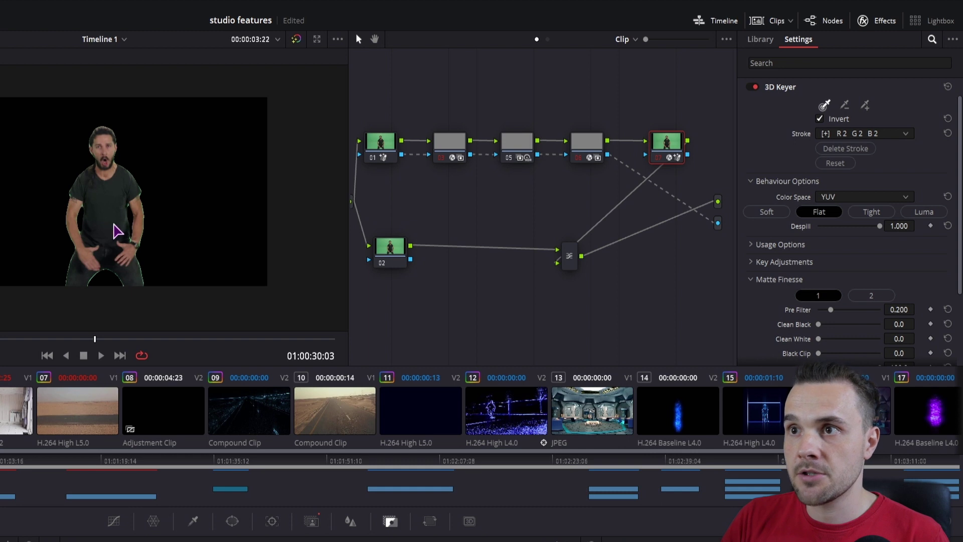
pyautogui.scroll(-2, 779, 319)
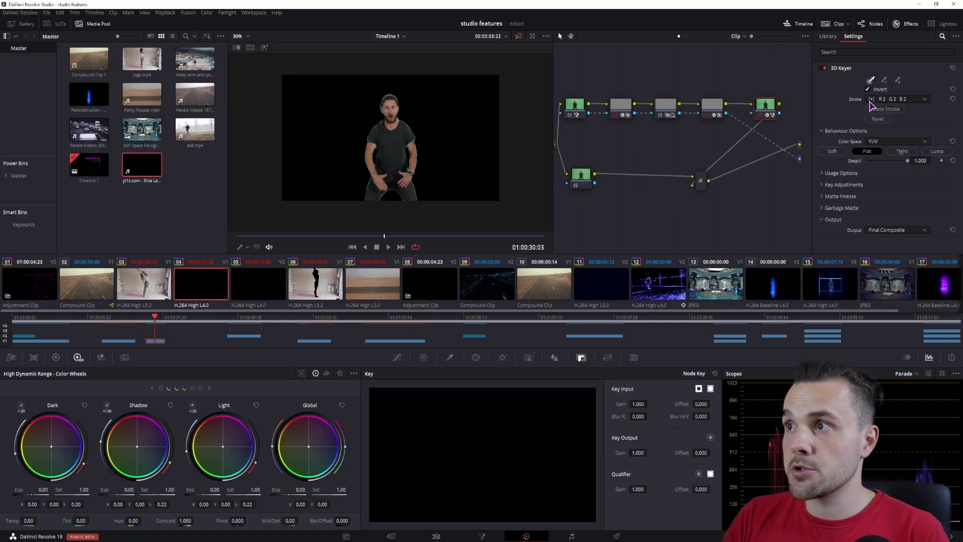
# Reset node 07's grade, apply a fresh 3D Keyer searched as '3d', and sample the man's figure
pyautogui.rightClick(769, 109)
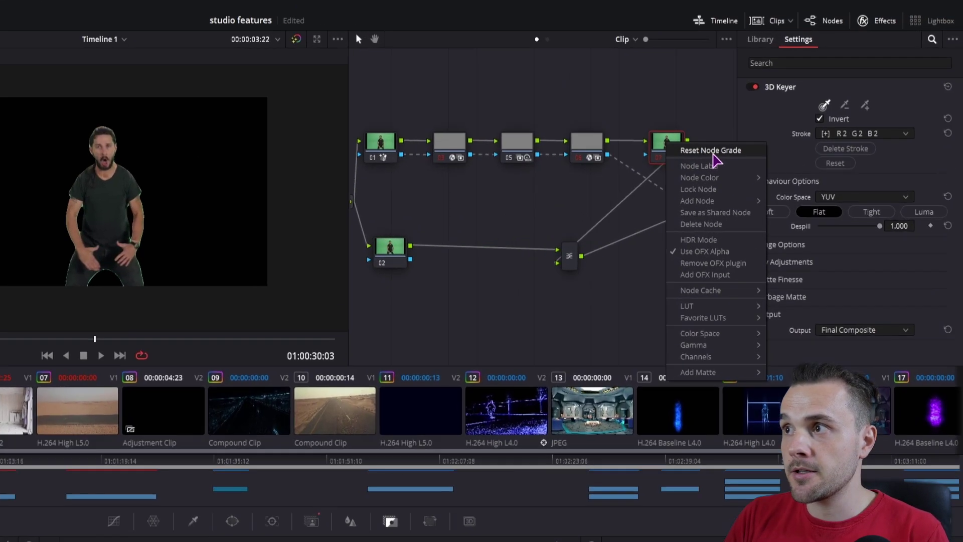
pyautogui.click(774, 120)
pyautogui.click(791, 64)
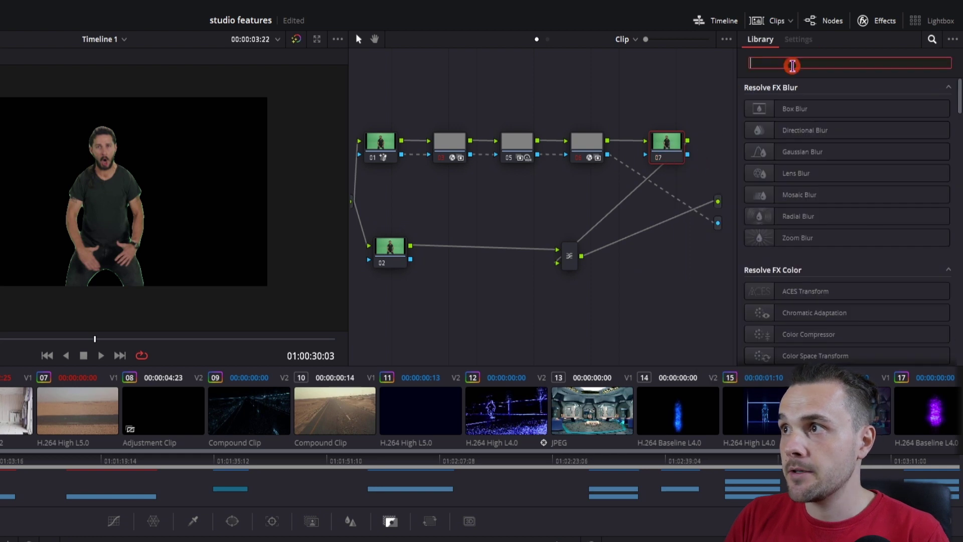
pyautogui.write('3d')
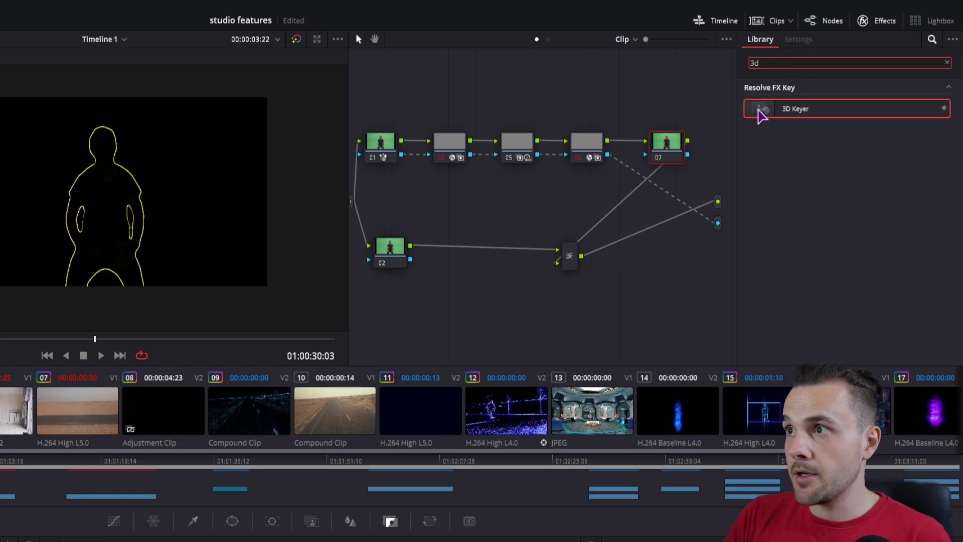
pyautogui.moveTo(757, 109); pyautogui.dragTo(664, 154)
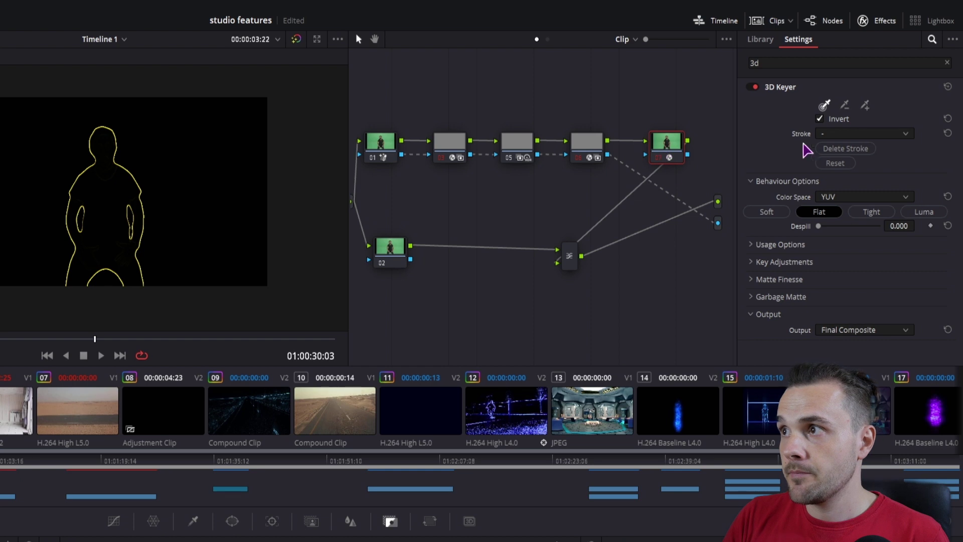
pyautogui.click(102, 216)
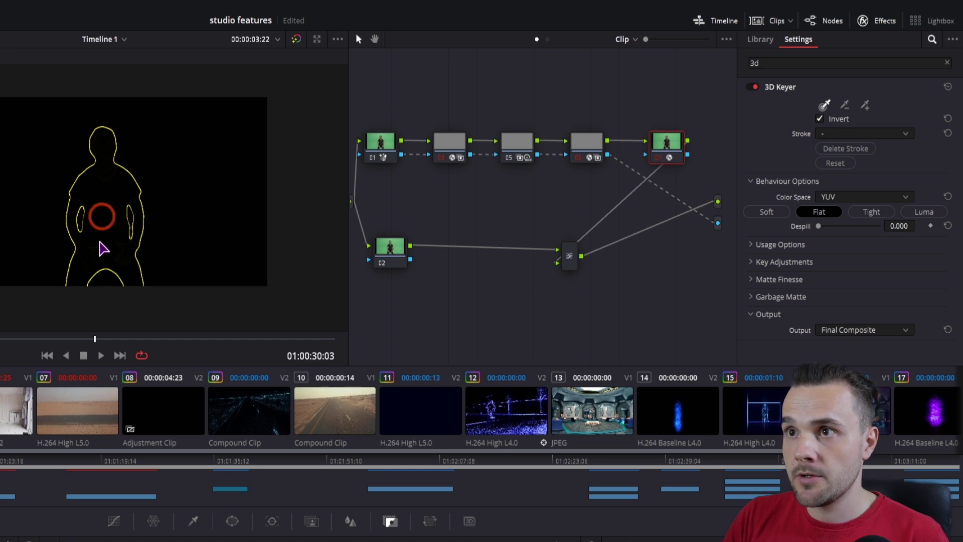
pyautogui.click(97, 259)
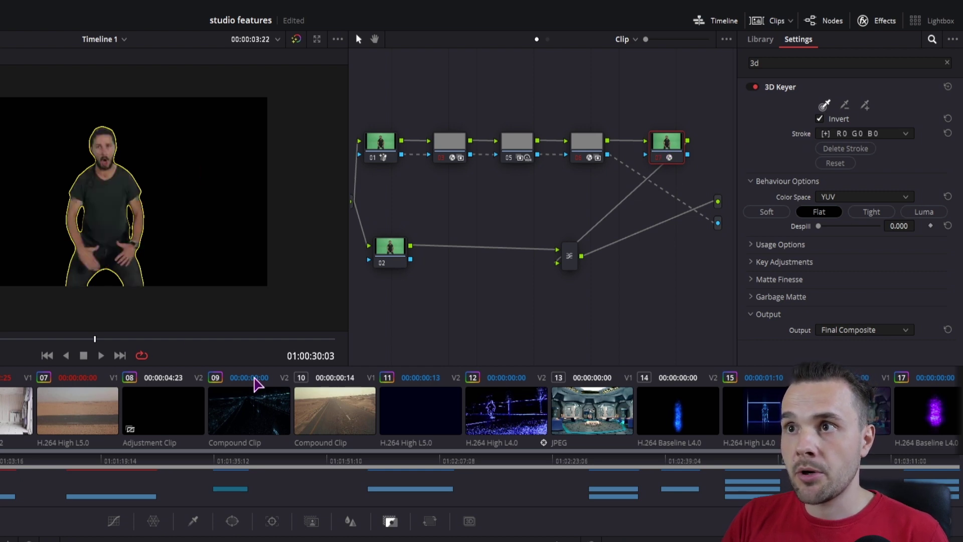